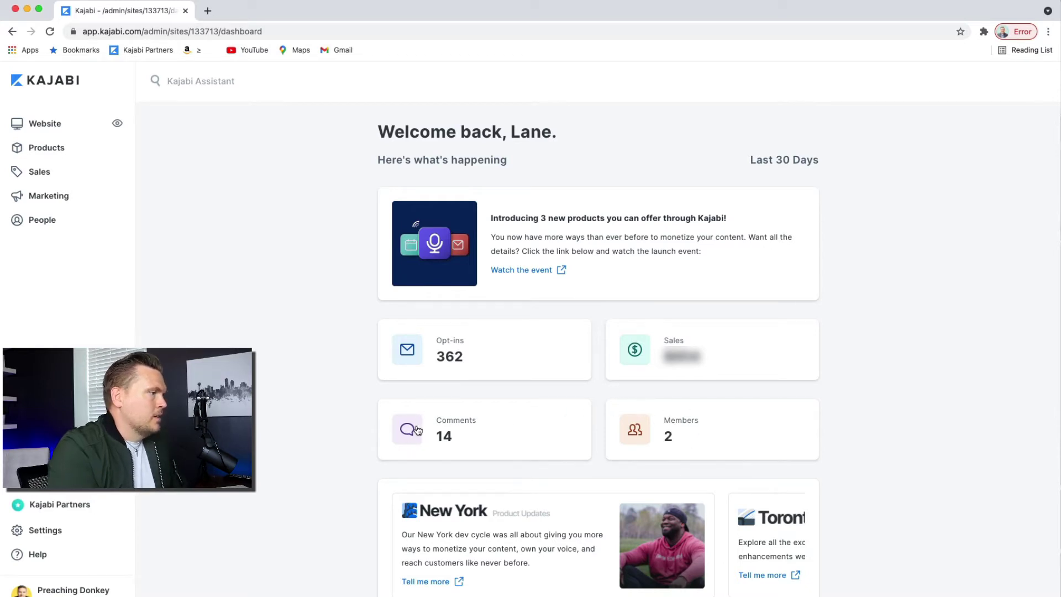
Open the website Design page and look over its theme preview
{"action": "scroll", "coordinate": [322, 455], "scroll_direction": "down", "scroll_amount": 4}
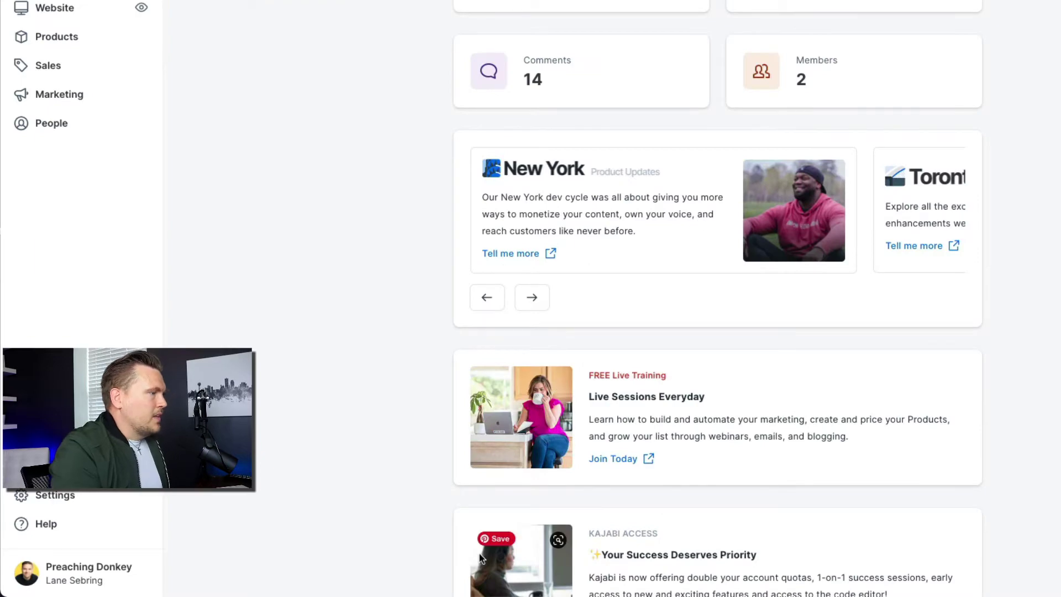
{"action": "scroll", "coordinate": [398, 575], "scroll_direction": "down", "scroll_amount": 3}
{"action": "scroll", "coordinate": [479, 552], "scroll_direction": "down", "scroll_amount": 3}
{"action": "scroll", "coordinate": [479, 553], "scroll_direction": "up", "scroll_amount": 4}
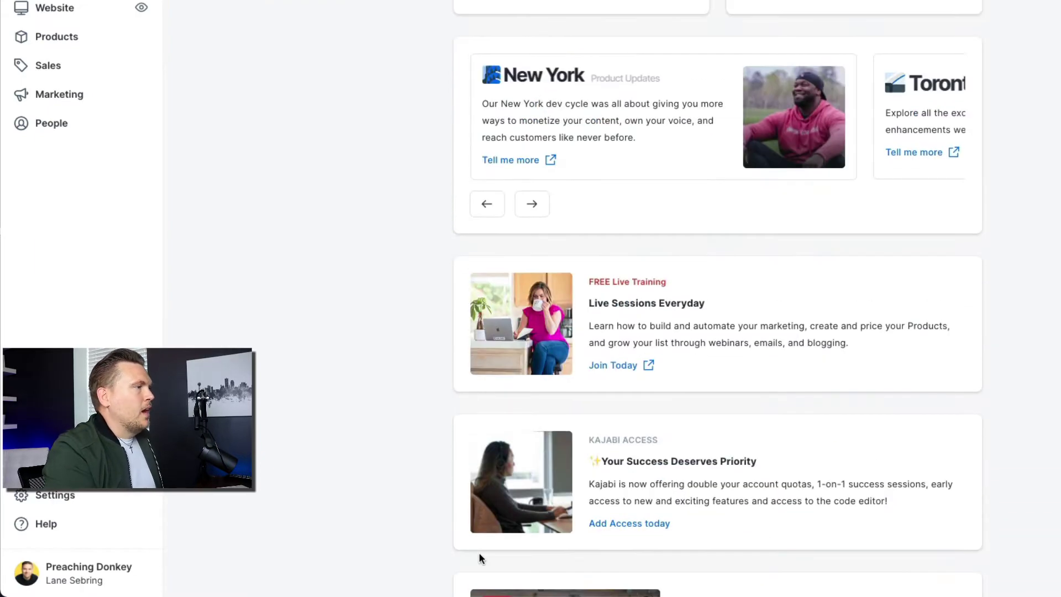
{"action": "scroll", "coordinate": [479, 553], "scroll_direction": "down", "scroll_amount": 2}
{"action": "scroll", "coordinate": [479, 552], "scroll_direction": "down", "scroll_amount": 4}
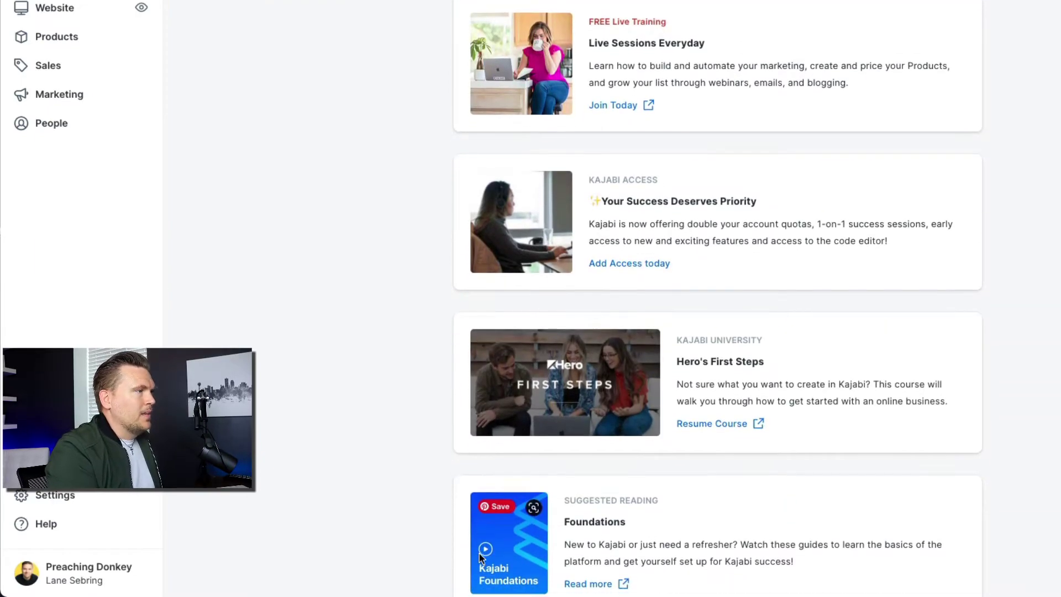
{"action": "scroll", "coordinate": [479, 555], "scroll_direction": "down", "scroll_amount": 1}
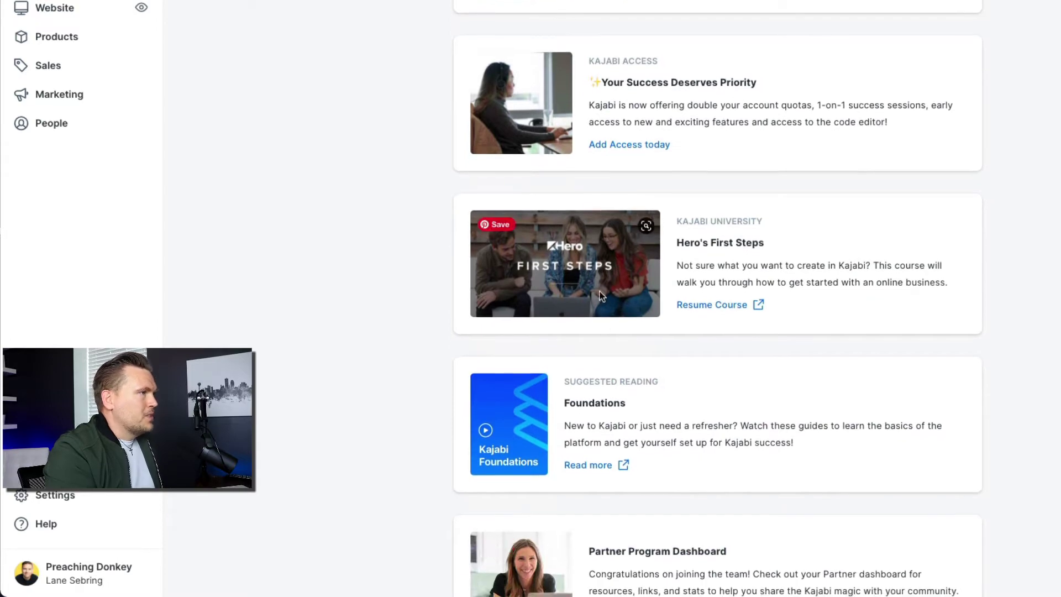
{"action": "scroll", "coordinate": [598, 284], "scroll_direction": "down", "scroll_amount": 2}
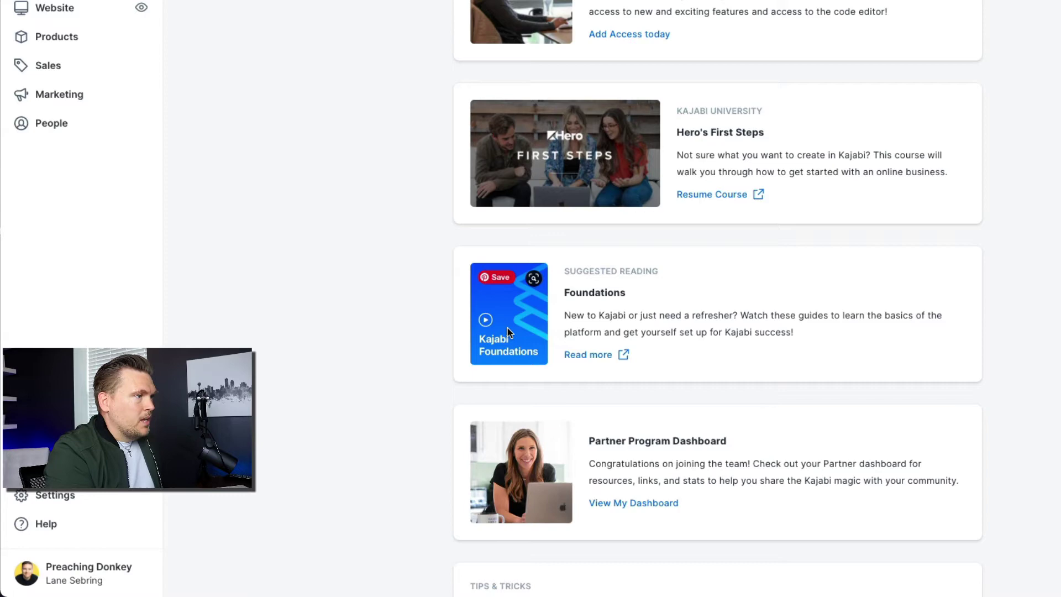
{"action": "scroll", "coordinate": [507, 327], "scroll_direction": "down", "scroll_amount": 1}
{"action": "scroll", "coordinate": [507, 328], "scroll_direction": "up", "scroll_amount": 8}
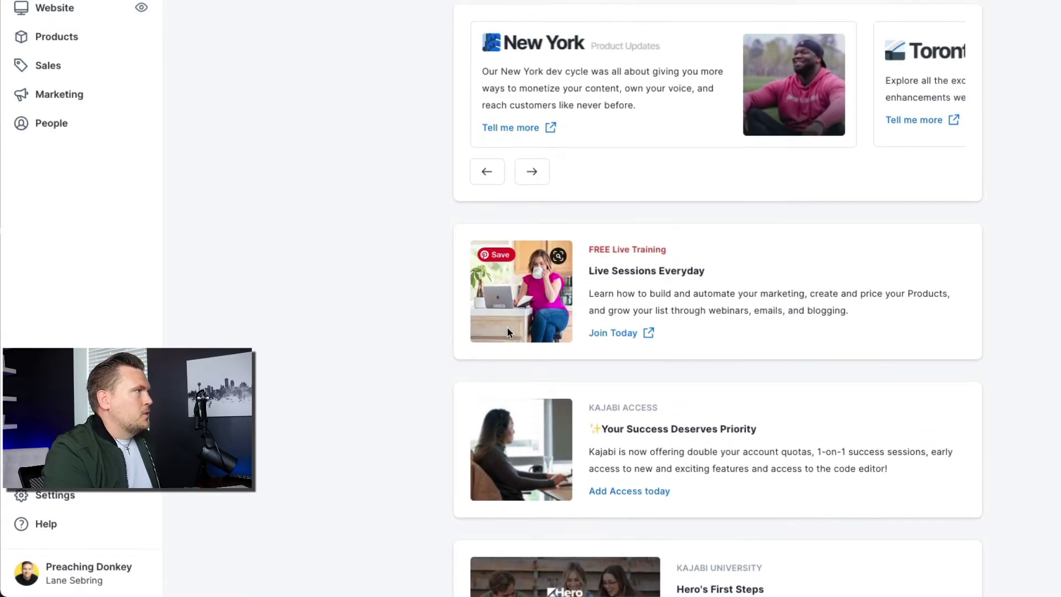
{"action": "scroll", "coordinate": [507, 331], "scroll_direction": "up", "scroll_amount": 8}
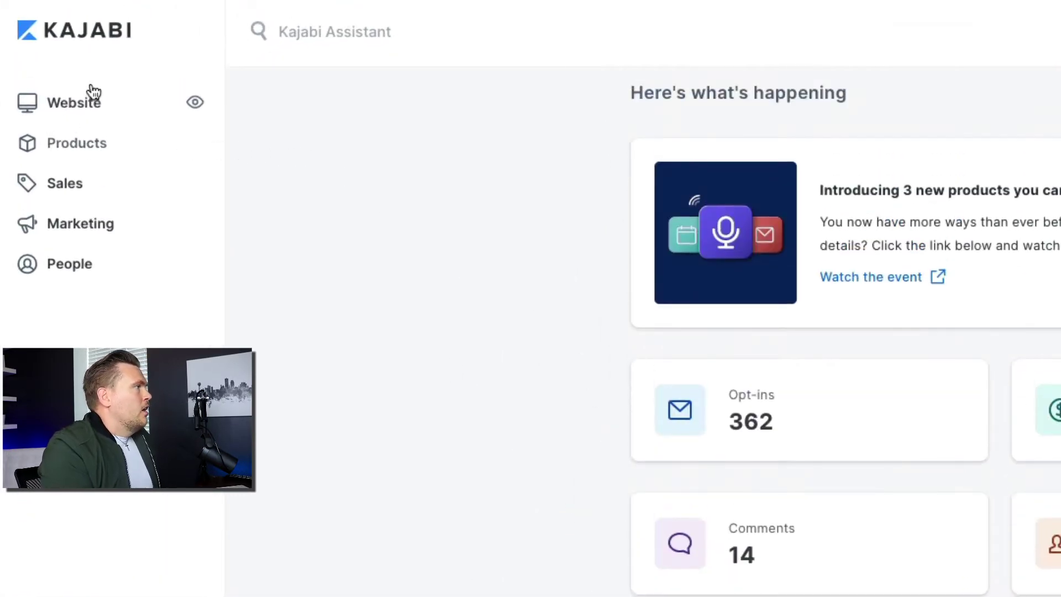
{"action": "left_click", "coordinate": [69, 105]}
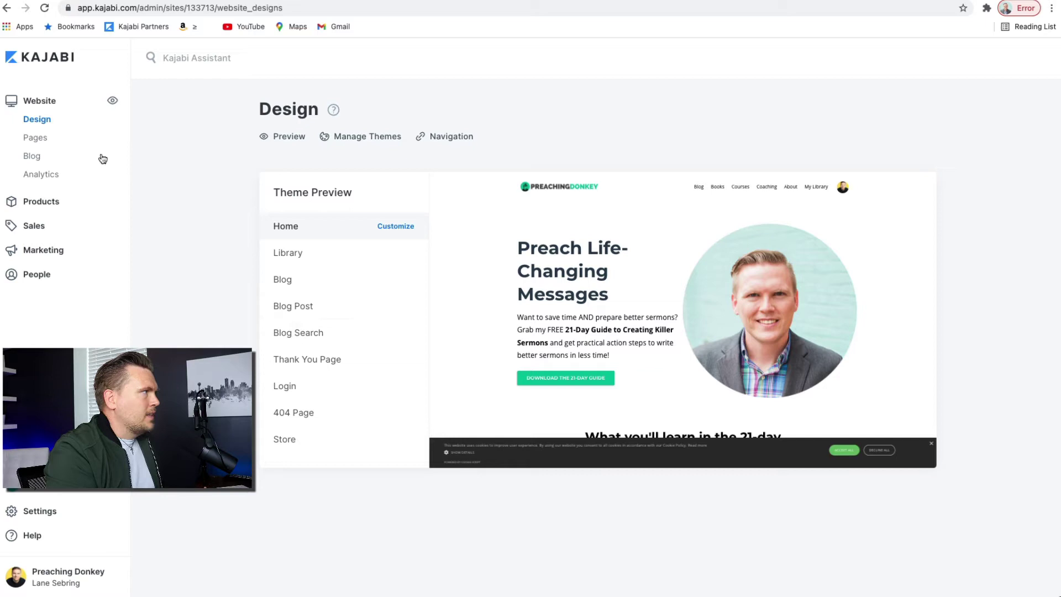
Browse the standalone website pages list, then the list of blog posts
{"action": "left_click", "coordinate": [30, 142]}
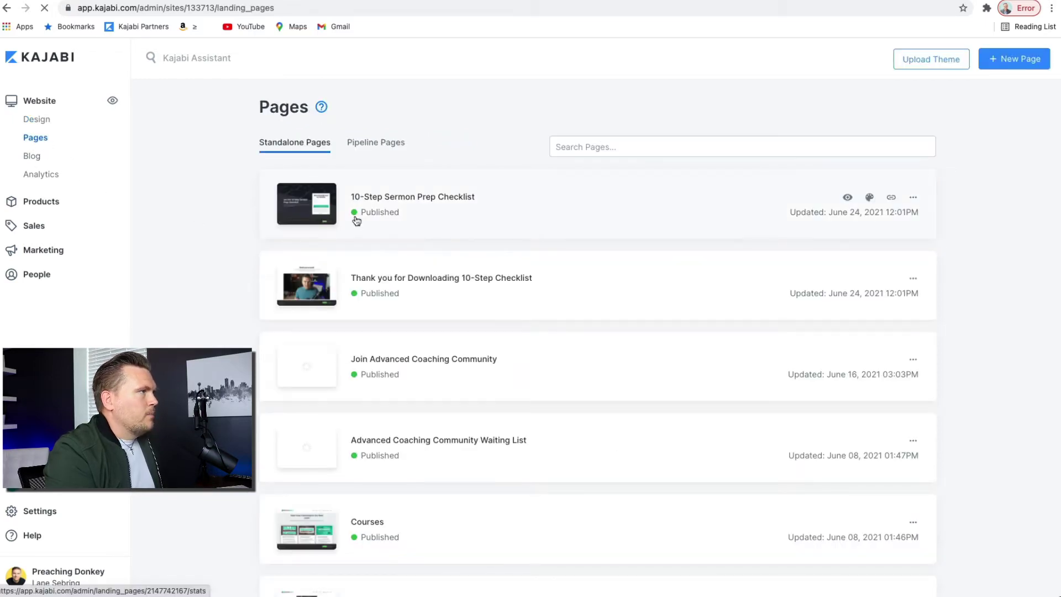
{"action": "scroll", "coordinate": [356, 222], "scroll_direction": "down", "scroll_amount": 5}
{"action": "scroll", "coordinate": [357, 221], "scroll_direction": "down", "scroll_amount": 6}
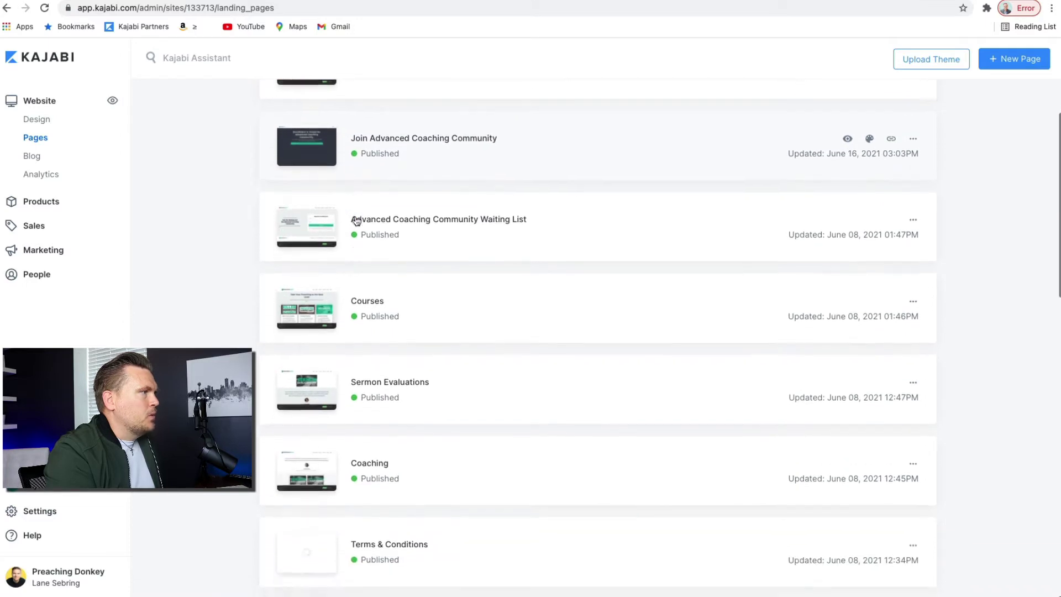
{"action": "scroll", "coordinate": [357, 221], "scroll_direction": "down", "scroll_amount": 5}
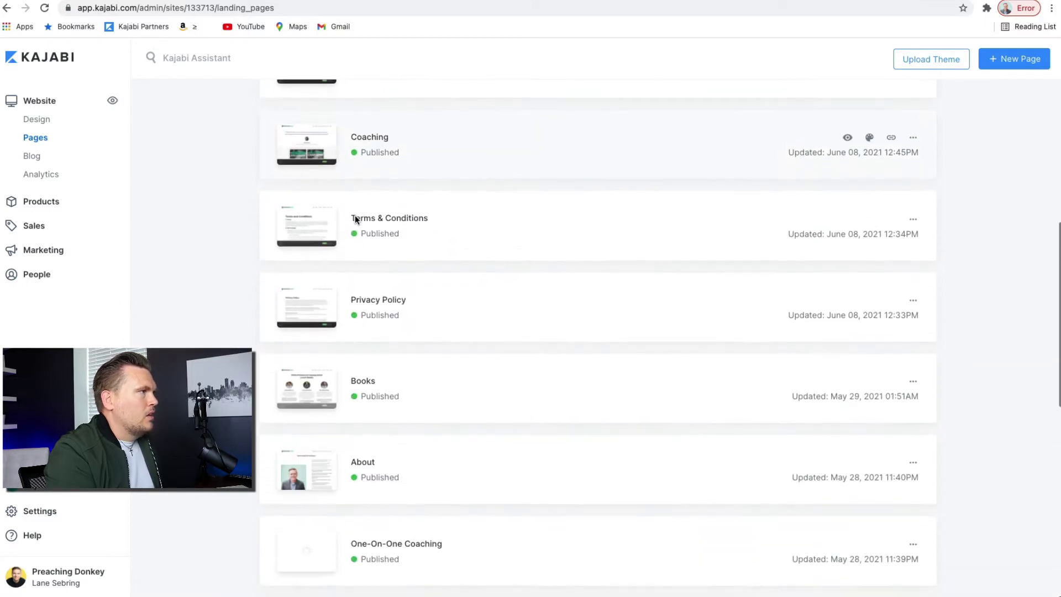
{"action": "scroll", "coordinate": [175, 147], "scroll_direction": "up", "scroll_amount": 3}
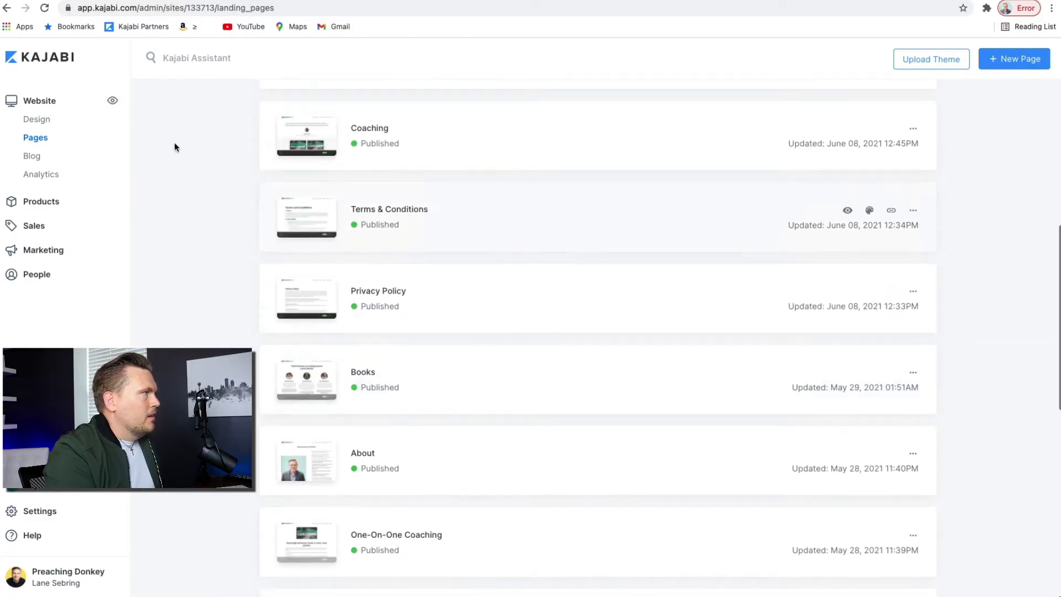
{"action": "left_click", "coordinate": [31, 156]}
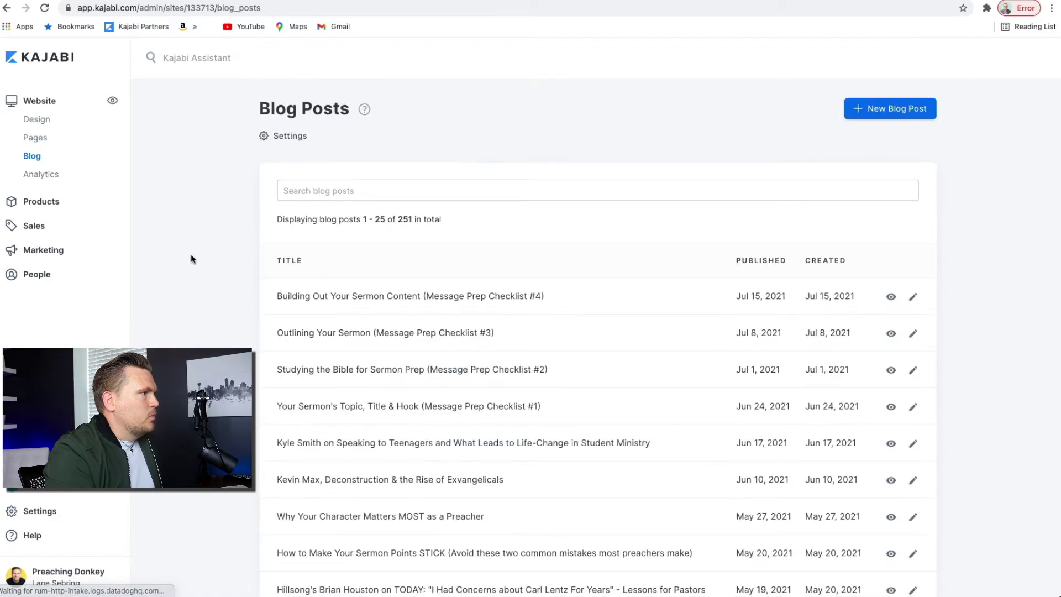
{"action": "scroll", "coordinate": [190, 257], "scroll_direction": "down", "scroll_amount": 3}
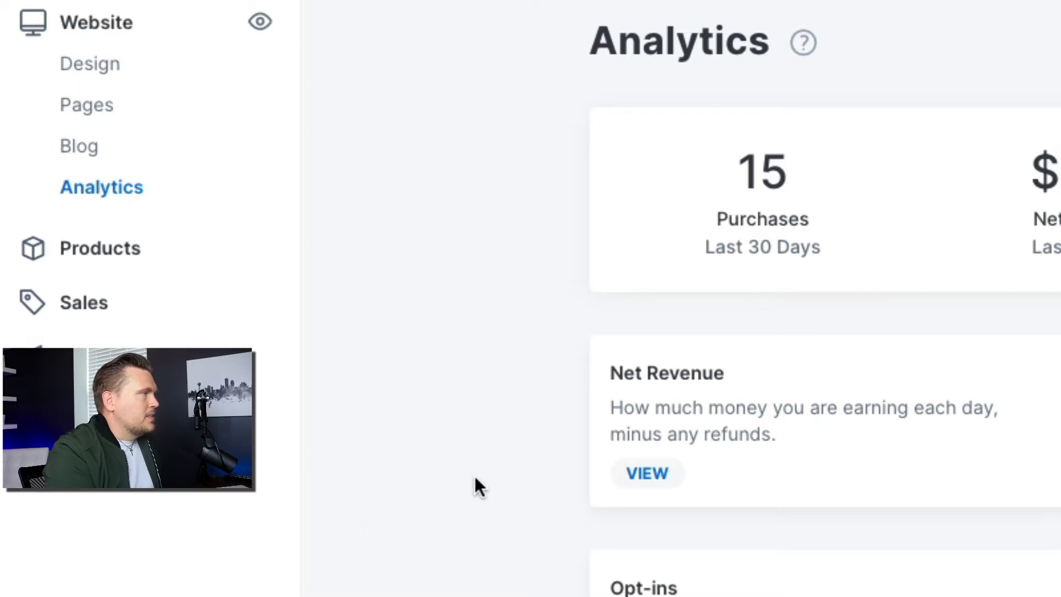
Review the five products and the Podcasts area, then open the Sales Offers list
{"action": "left_click", "coordinate": [112, 255]}
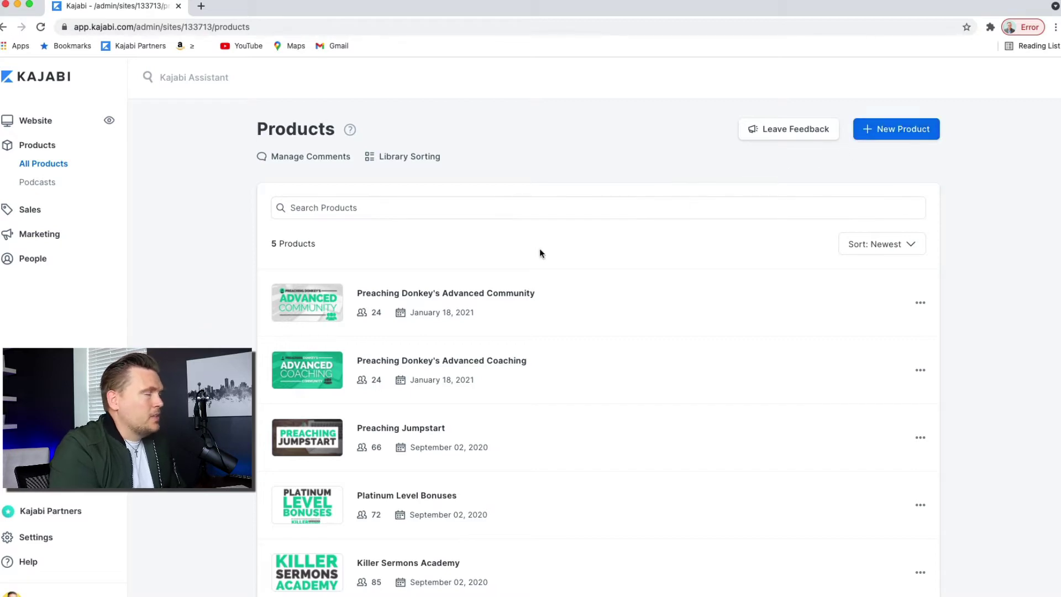
{"action": "scroll", "coordinate": [366, 503], "scroll_direction": "down", "scroll_amount": 2}
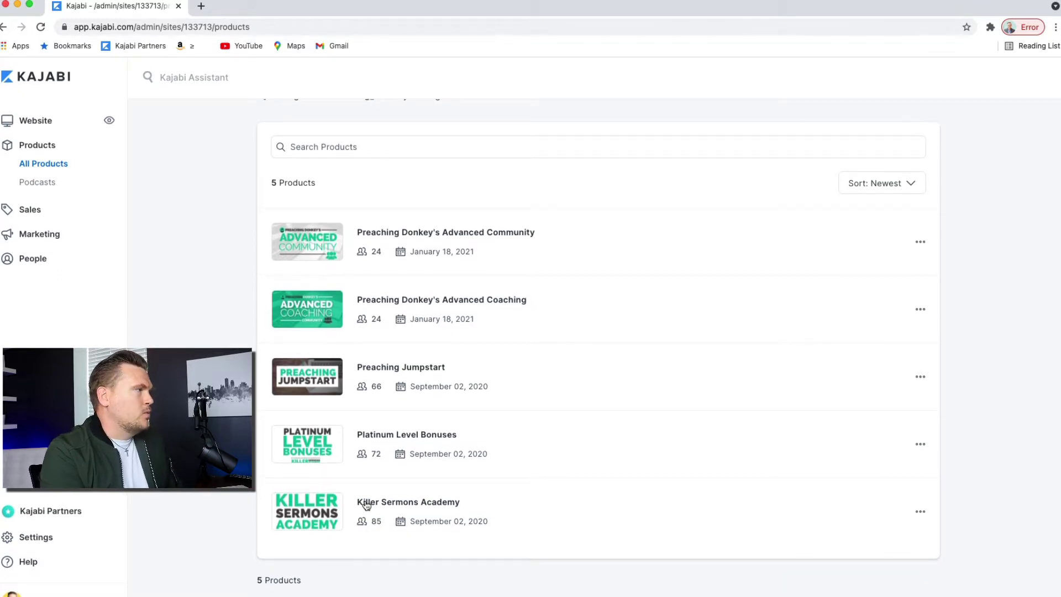
{"action": "left_click", "coordinate": [46, 185]}
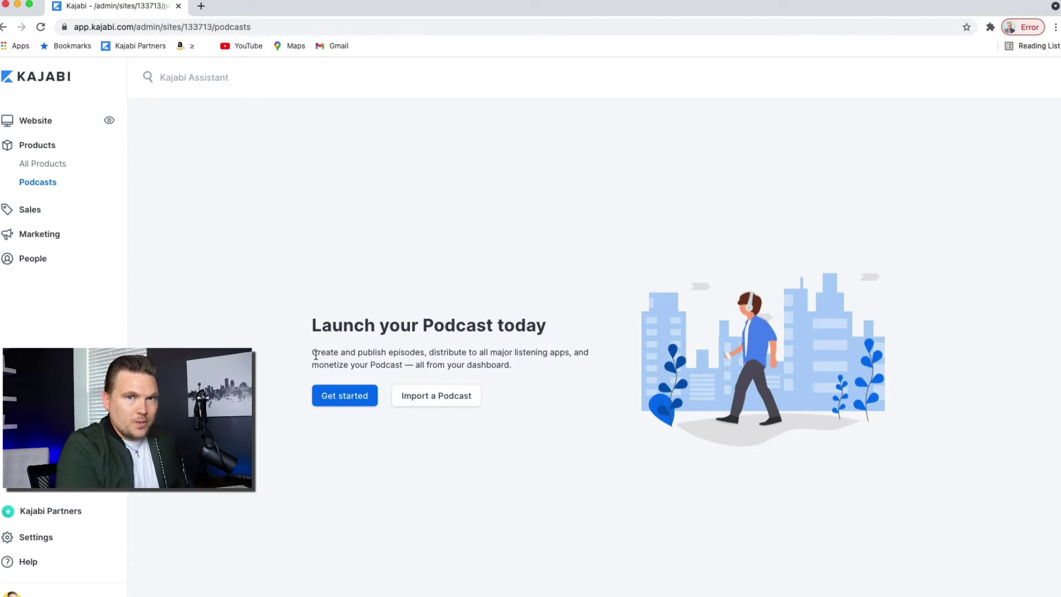
{"action": "left_click", "coordinate": [29, 213]}
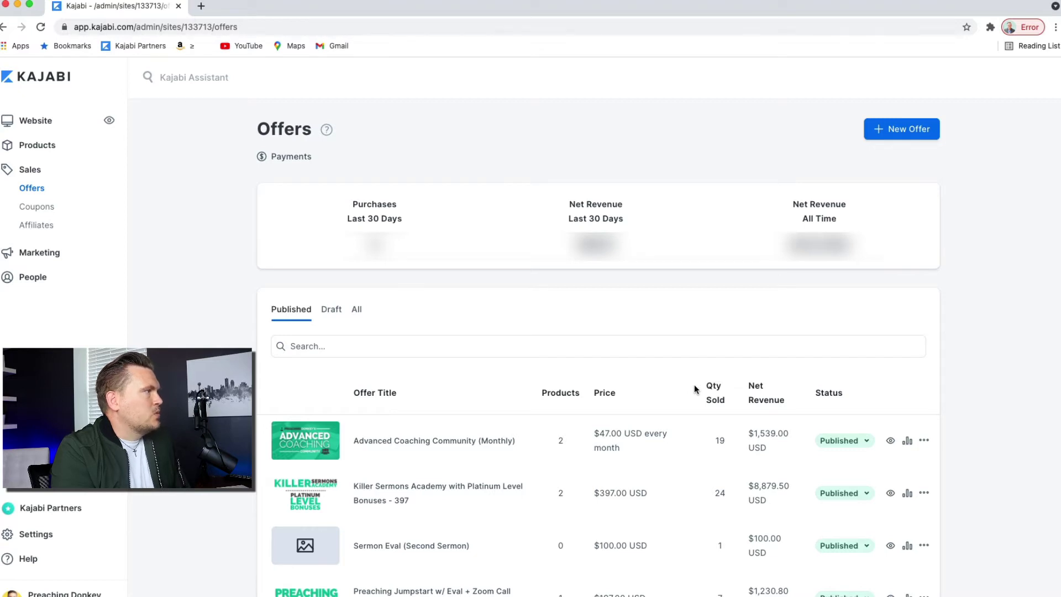
Look through the marketing email campaigns, pipelines and automation rules
{"action": "left_click", "coordinate": [39, 252]}
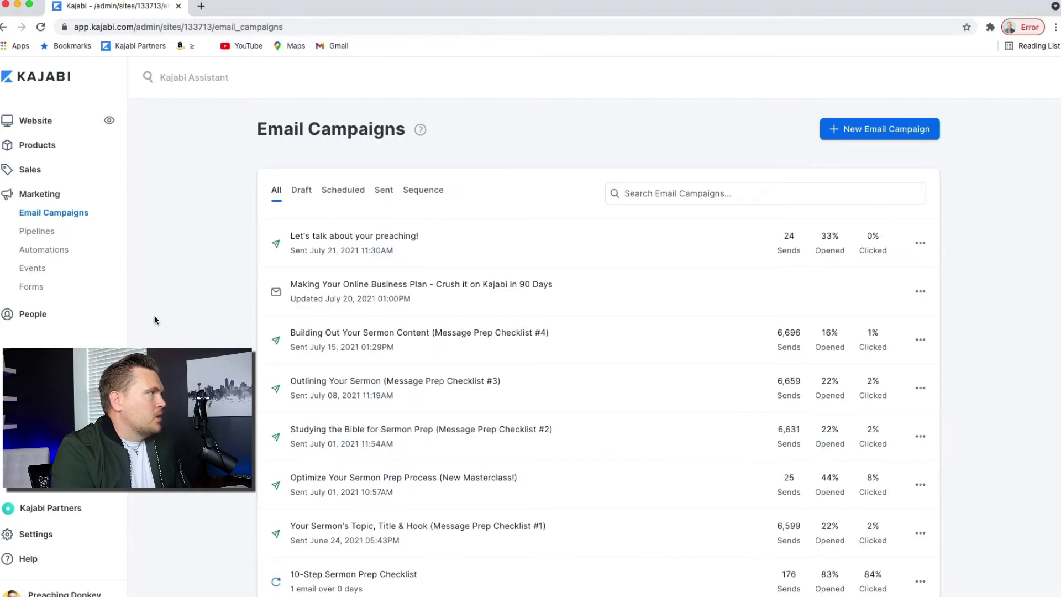
{"action": "left_click", "coordinate": [38, 234]}
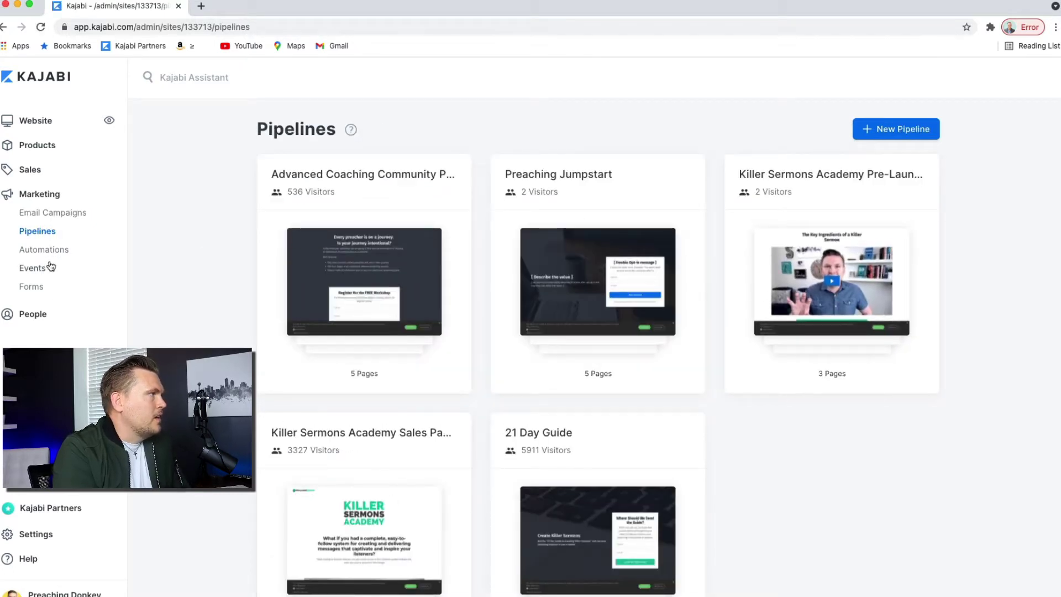
{"action": "left_click", "coordinate": [52, 252]}
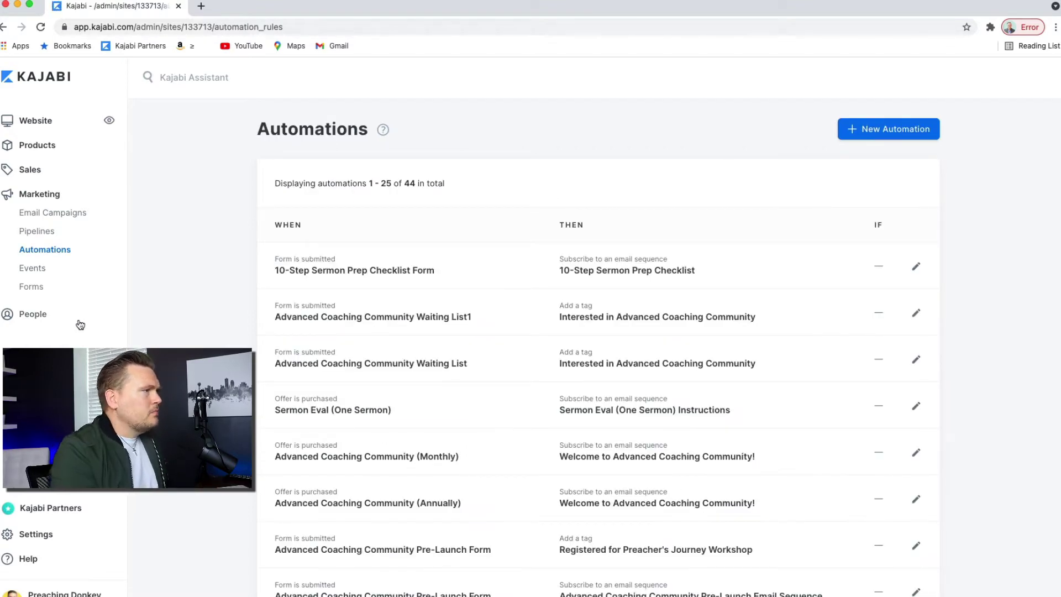
{"action": "scroll", "coordinate": [598, 348], "scroll_direction": "down", "scroll_amount": 2}
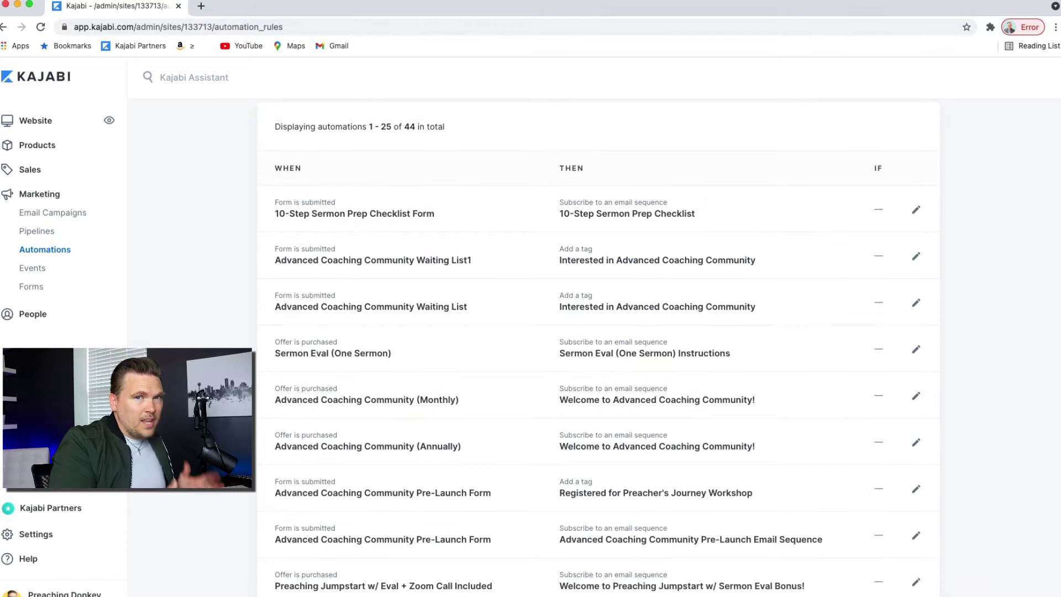
View the scheduled events, then the list of marketing forms
{"action": "left_click", "coordinate": [34, 271]}
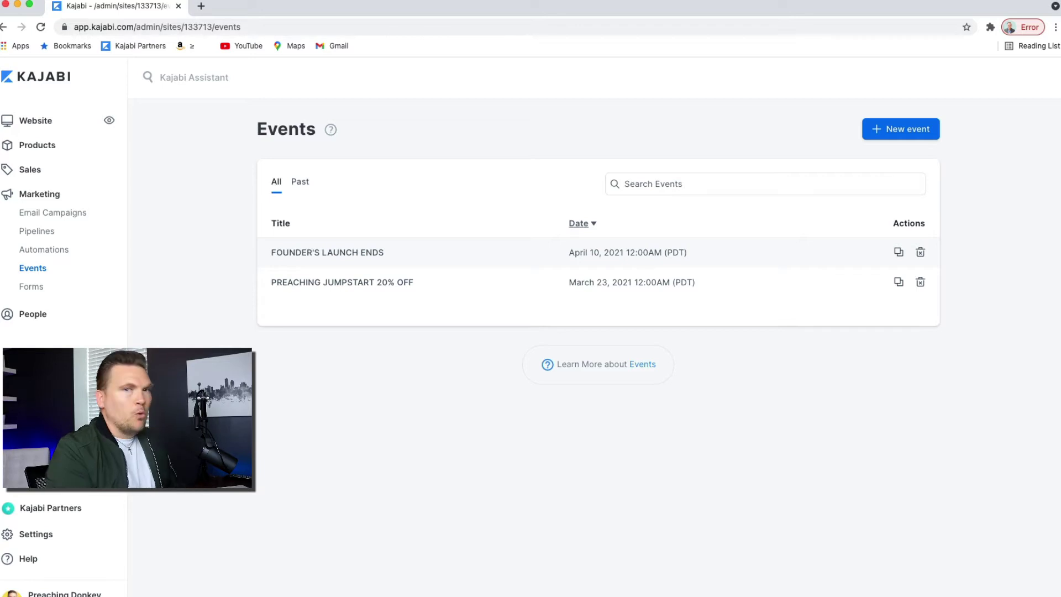
{"action": "left_click", "coordinate": [33, 288]}
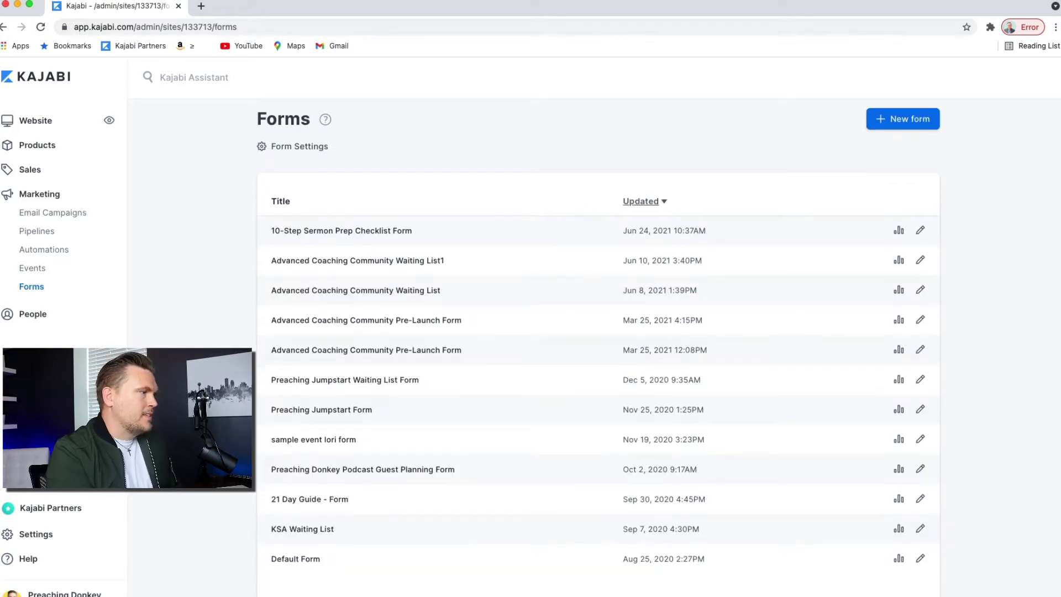
{"action": "scroll", "coordinate": [598, 340], "scroll_direction": "down", "scroll_amount": 1}
{"action": "scroll", "coordinate": [598, 341], "scroll_direction": "up", "scroll_amount": 2}
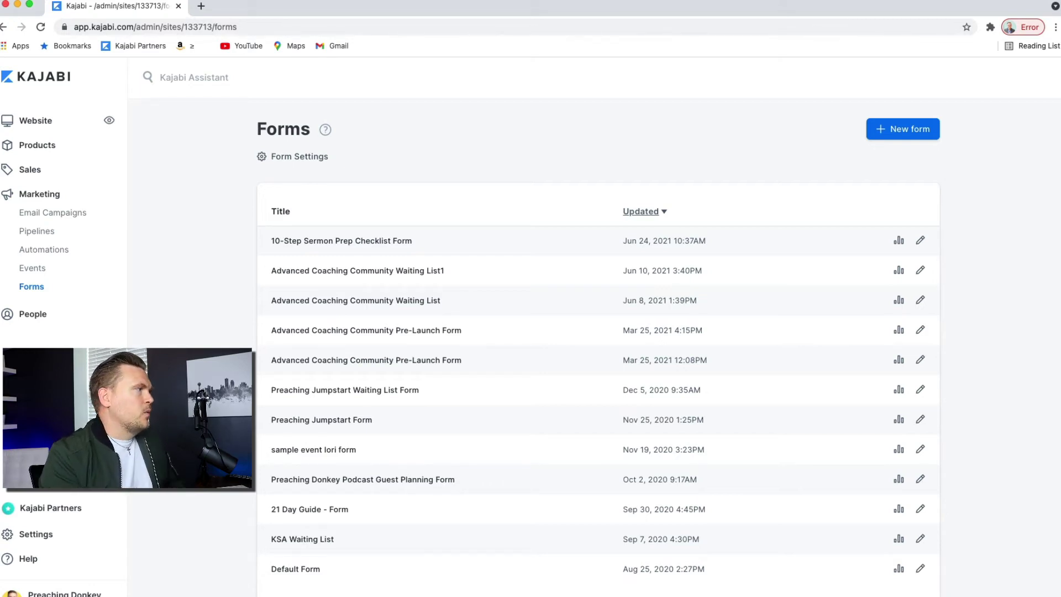
View the People contacts list, then go to the Site Settings overview
{"action": "left_click", "coordinate": [30, 318]}
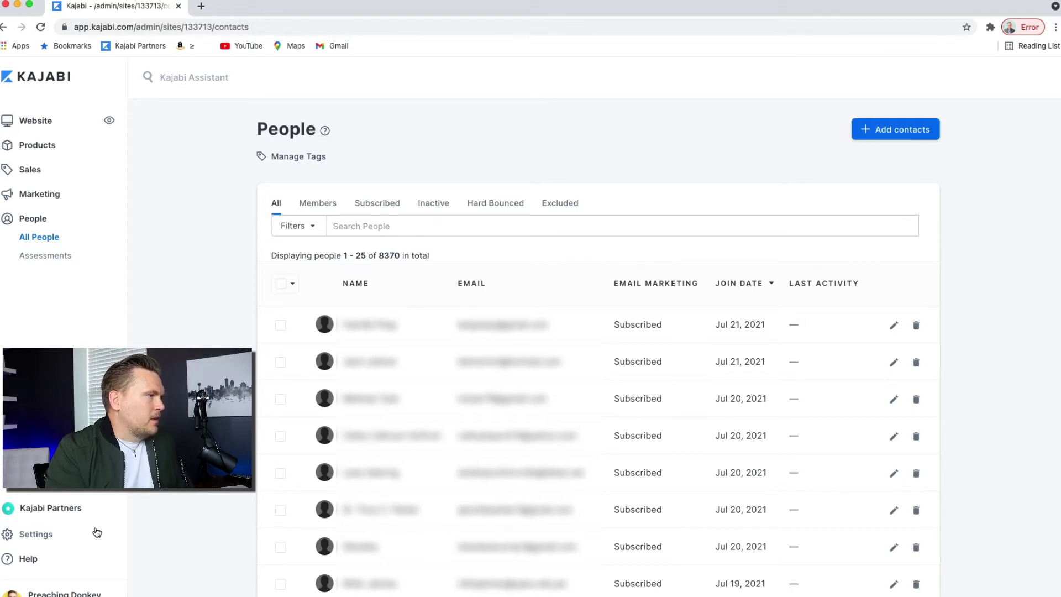
{"action": "left_click", "coordinate": [31, 539]}
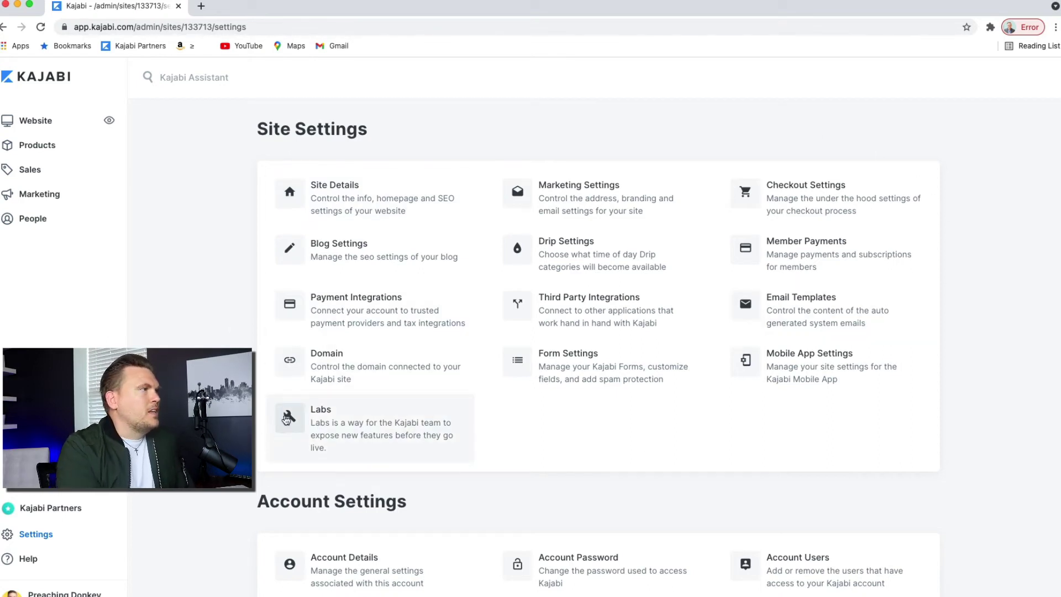
Review Site Details for Preaching Donkey: site info, homepage, branding, colors and instructor
{"action": "left_click", "coordinate": [328, 194]}
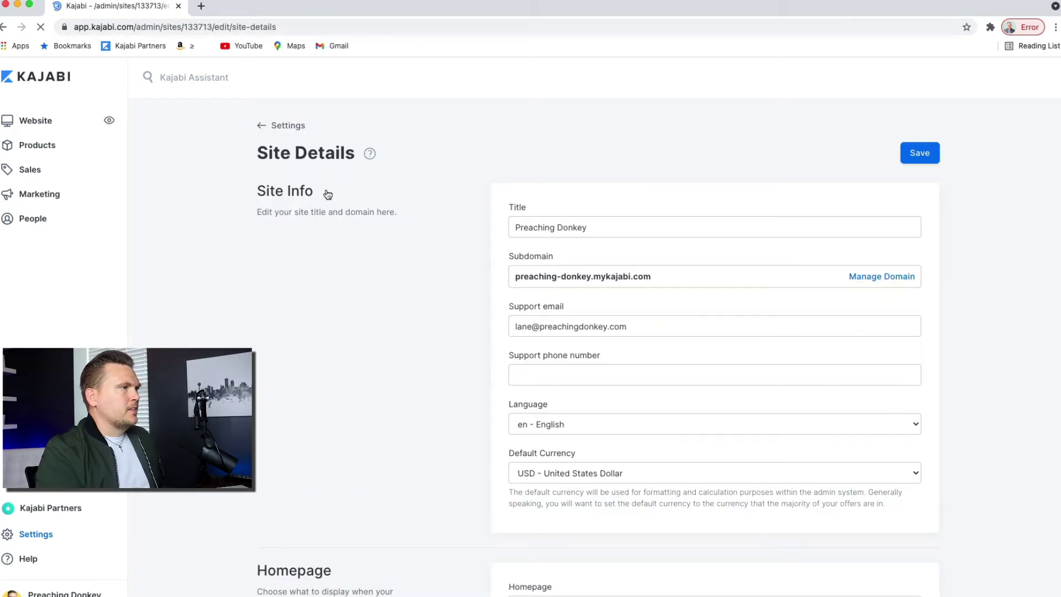
{"action": "scroll", "coordinate": [546, 234], "scroll_direction": "down", "scroll_amount": 4}
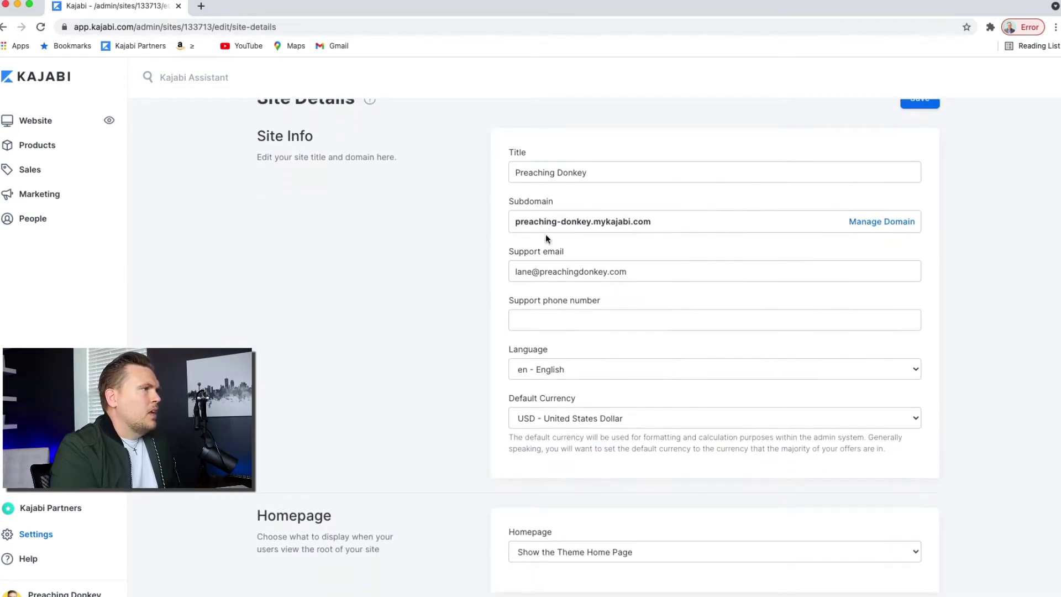
{"action": "scroll", "coordinate": [543, 273], "scroll_direction": "down", "scroll_amount": 5}
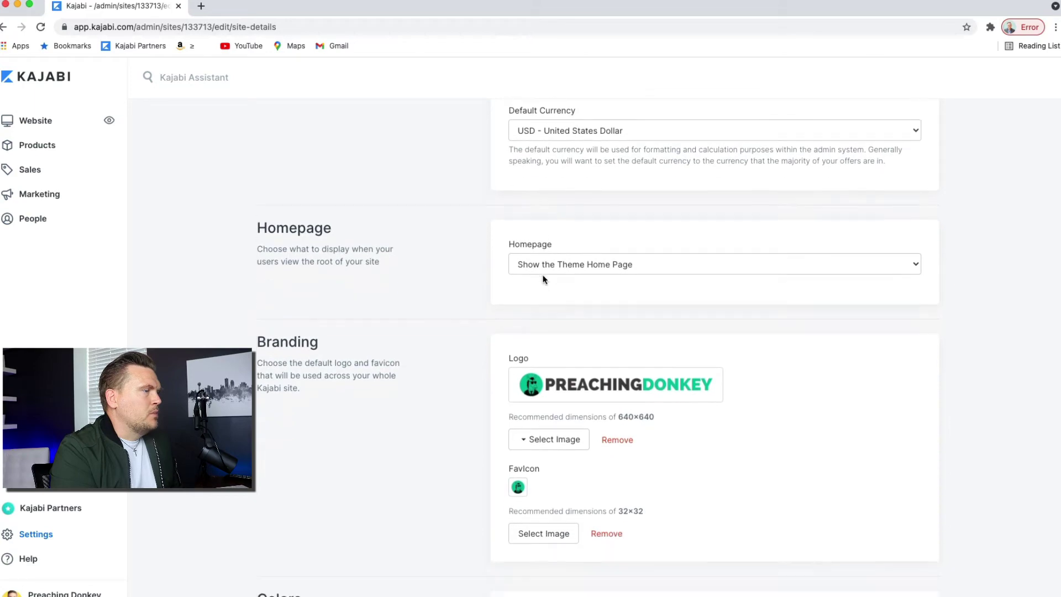
{"action": "scroll", "coordinate": [536, 457], "scroll_direction": "down", "scroll_amount": 4}
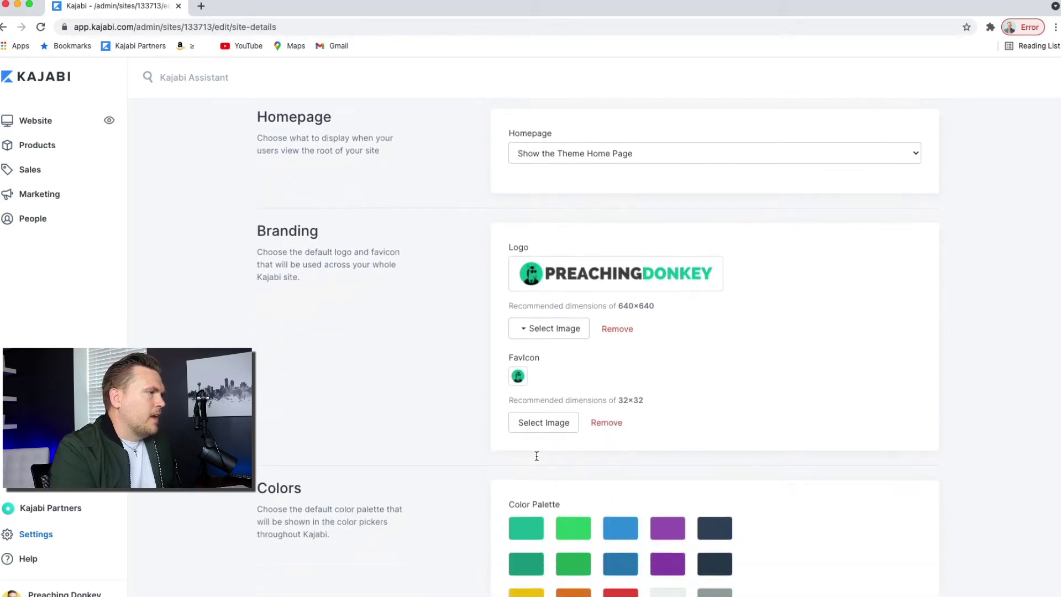
{"action": "scroll", "coordinate": [537, 456], "scroll_direction": "down", "scroll_amount": 7}
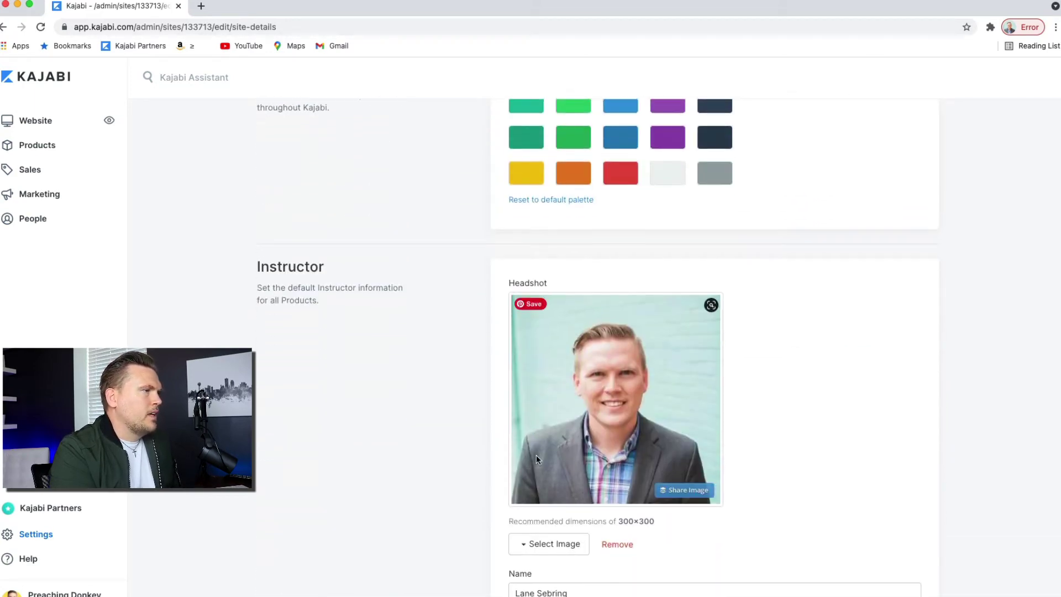
{"action": "scroll", "coordinate": [536, 456], "scroll_direction": "up", "scroll_amount": 13}
{"action": "scroll", "coordinate": [536, 456], "scroll_direction": "up", "scroll_amount": 7}
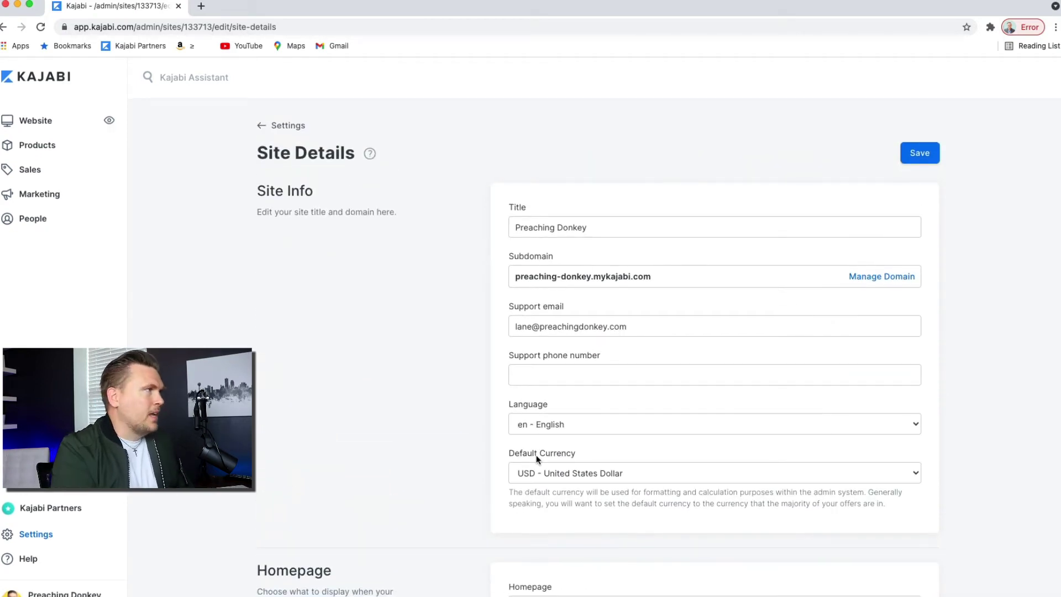
{"action": "left_click", "coordinate": [285, 126]}
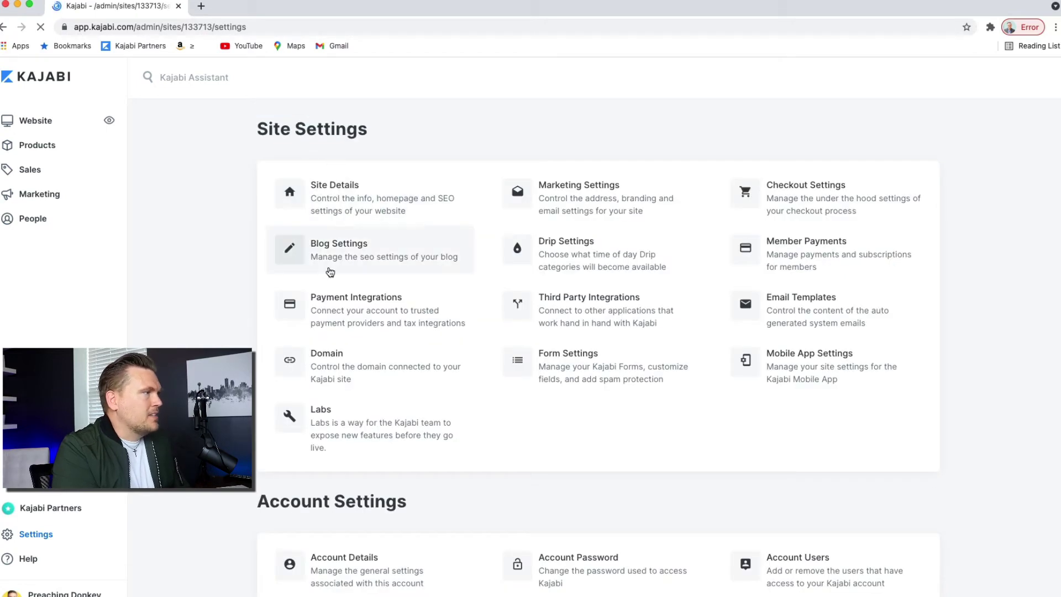
{"action": "left_click", "coordinate": [328, 358]}
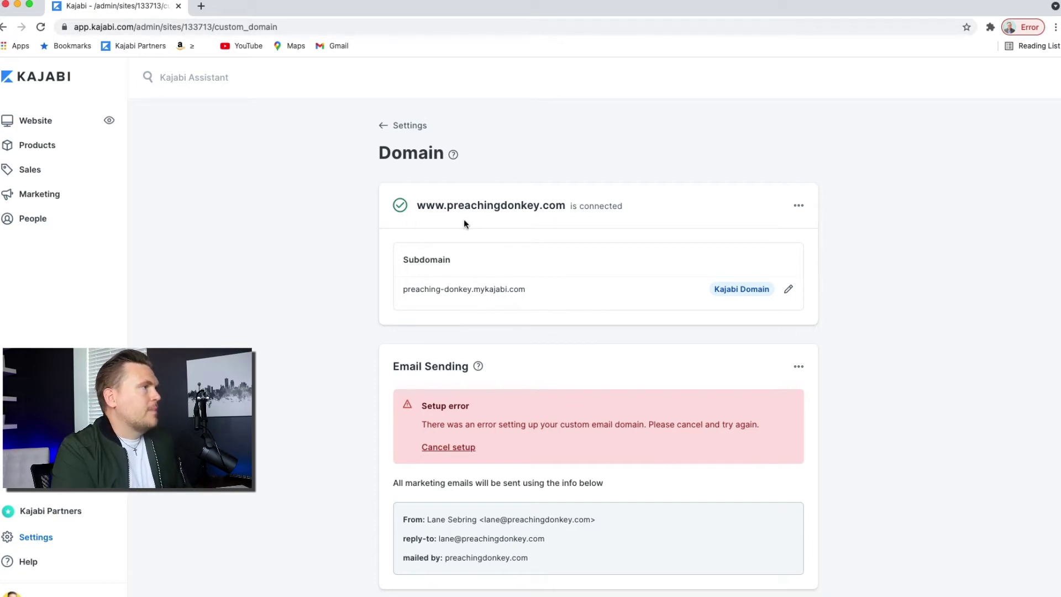
{"action": "left_click", "coordinate": [402, 127]}
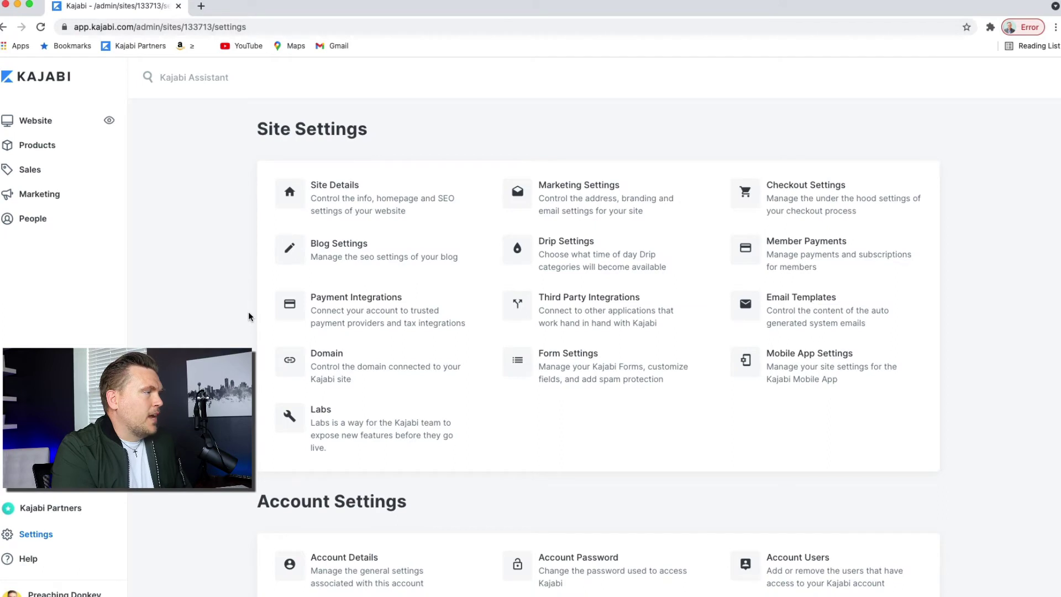
{"action": "left_click", "coordinate": [364, 302]}
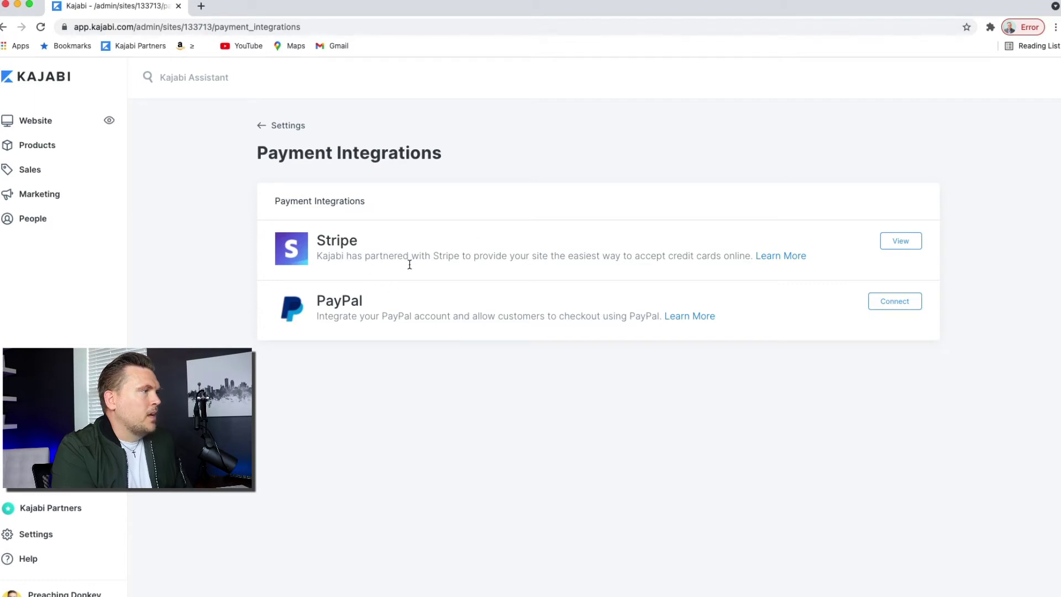
{"action": "left_click", "coordinate": [283, 129]}
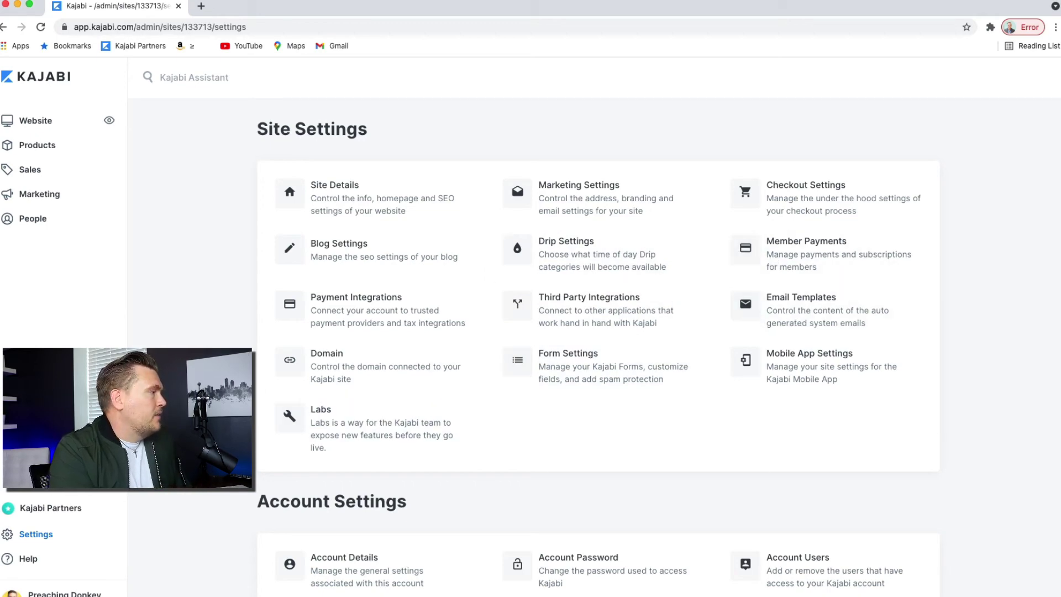
Open the Help Center in a new tab and go to the Kajabi University collection
{"action": "left_click", "coordinate": [29, 560]}
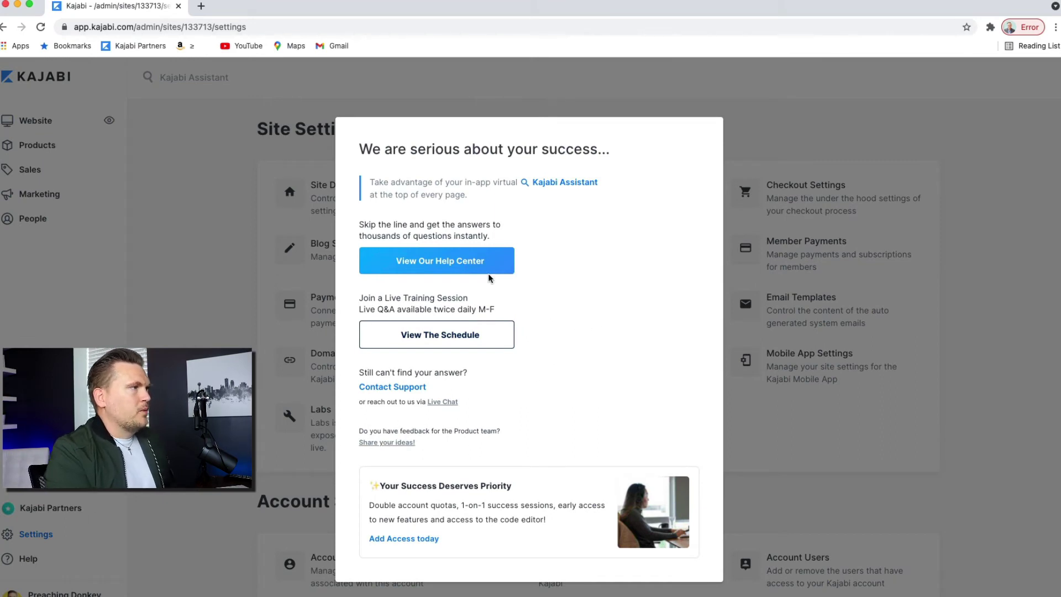
{"action": "left_click", "coordinate": [449, 267]}
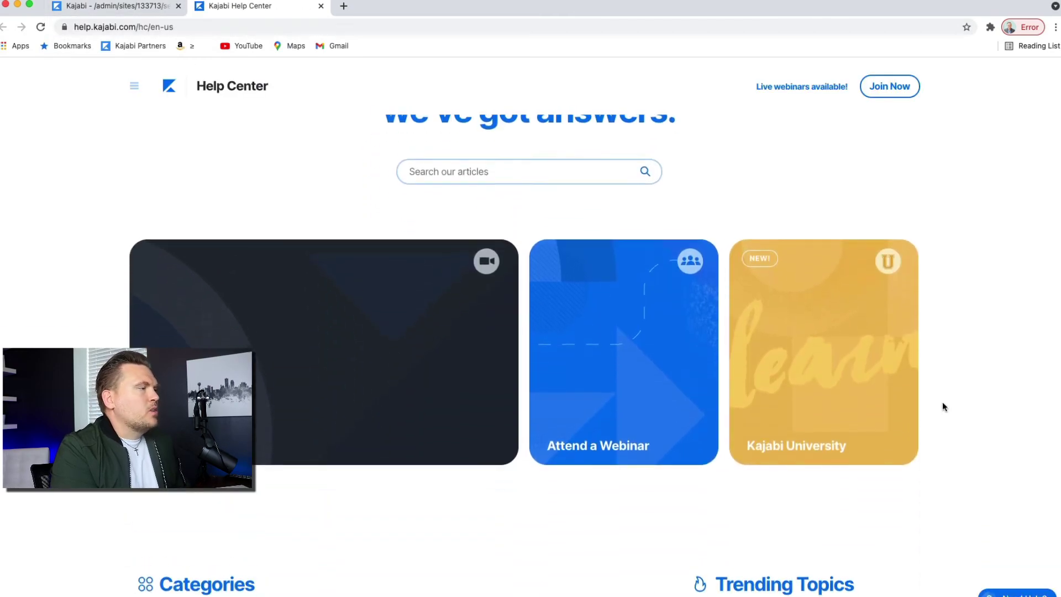
{"action": "left_click", "coordinate": [797, 406]}
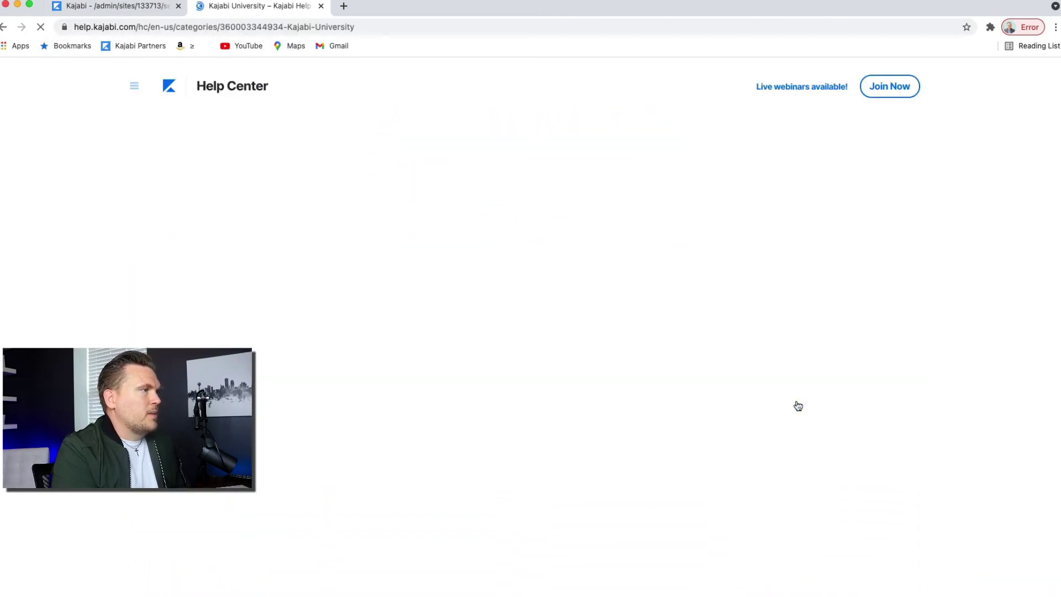
Browse the Kajabi University course catalogue
{"action": "scroll", "coordinate": [910, 457], "scroll_direction": "down", "scroll_amount": 7}
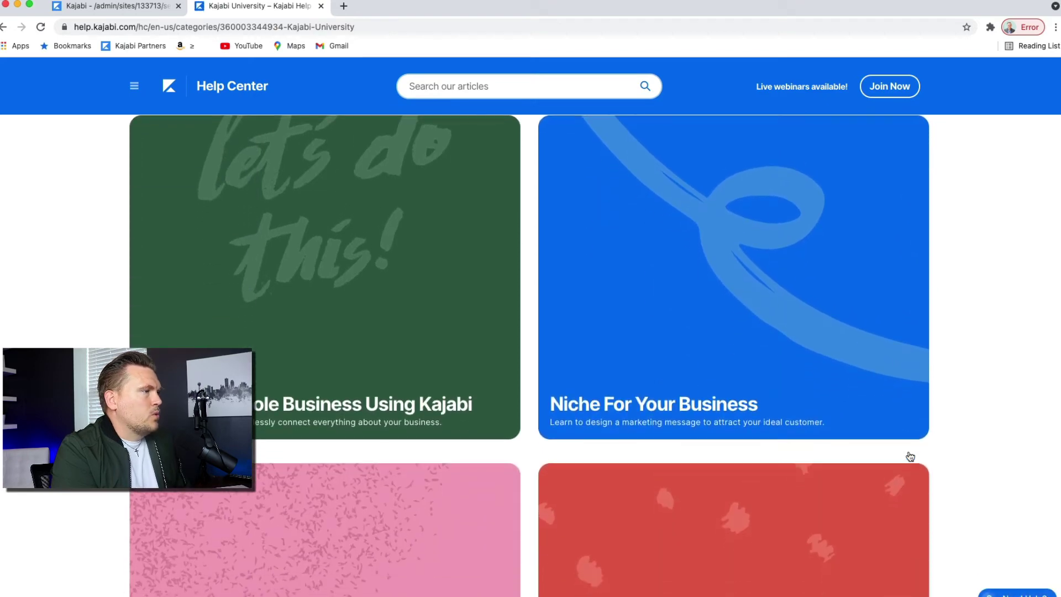
{"action": "scroll", "coordinate": [911, 457], "scroll_direction": "down", "scroll_amount": 5}
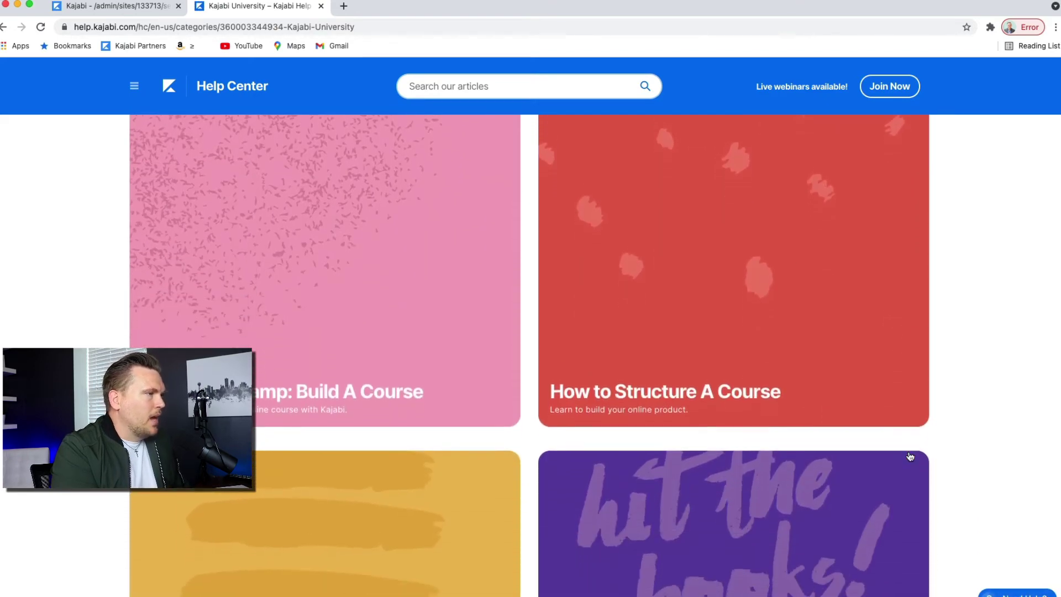
{"action": "scroll", "coordinate": [910, 456], "scroll_direction": "down", "scroll_amount": 1}
{"action": "scroll", "coordinate": [910, 457], "scroll_direction": "down", "scroll_amount": 3}
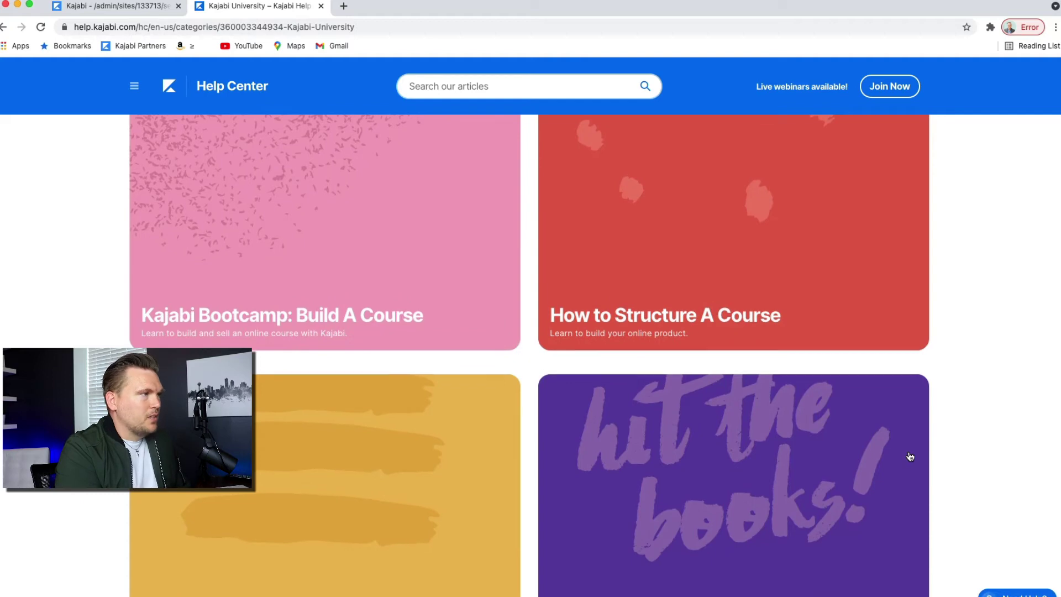
{"action": "scroll", "coordinate": [664, 303], "scroll_direction": "down", "scroll_amount": 2}
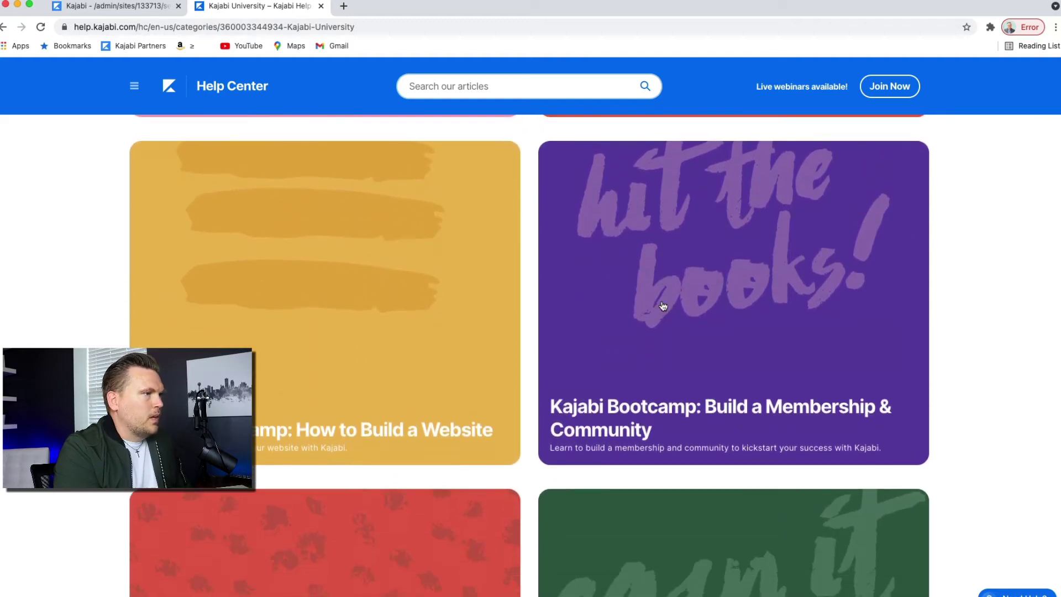
{"action": "scroll", "coordinate": [690, 285], "scroll_direction": "down", "scroll_amount": 1}
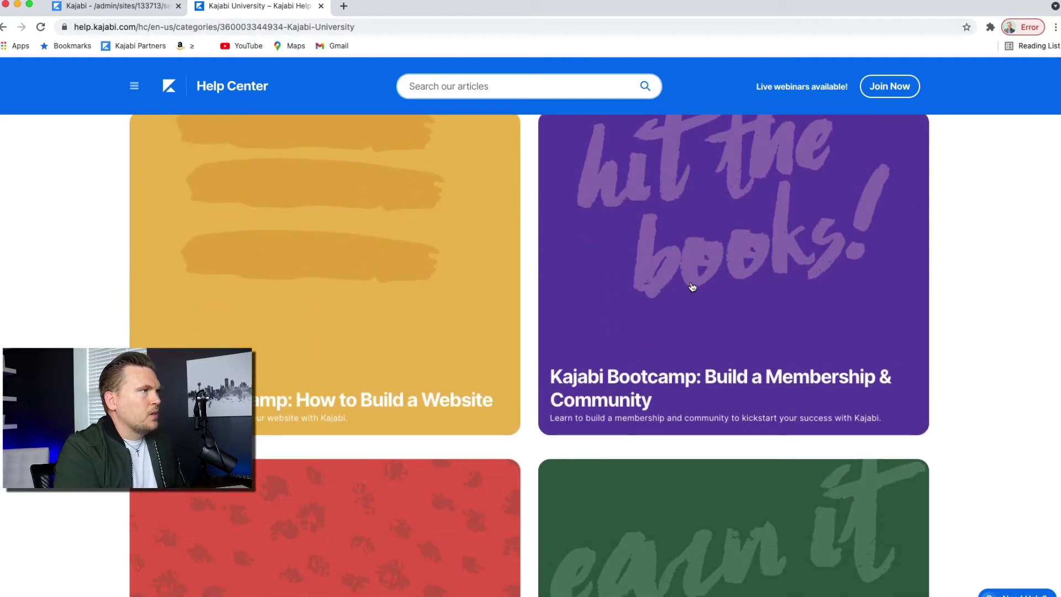
{"action": "scroll", "coordinate": [661, 237], "scroll_direction": "up", "scroll_amount": 7}
{"action": "scroll", "coordinate": [662, 238], "scroll_direction": "down", "scroll_amount": 9}
{"action": "scroll", "coordinate": [661, 238], "scroll_direction": "down", "scroll_amount": 15}
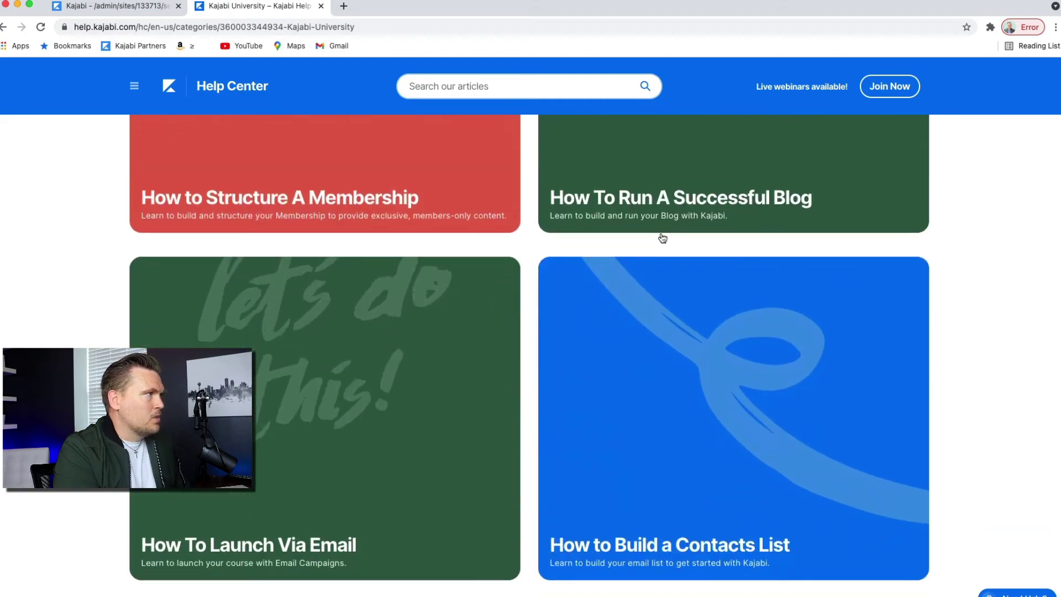
{"action": "scroll", "coordinate": [448, 172], "scroll_direction": "up", "scroll_amount": 1}
{"action": "scroll", "coordinate": [232, 127], "scroll_direction": "up", "scroll_amount": 5}
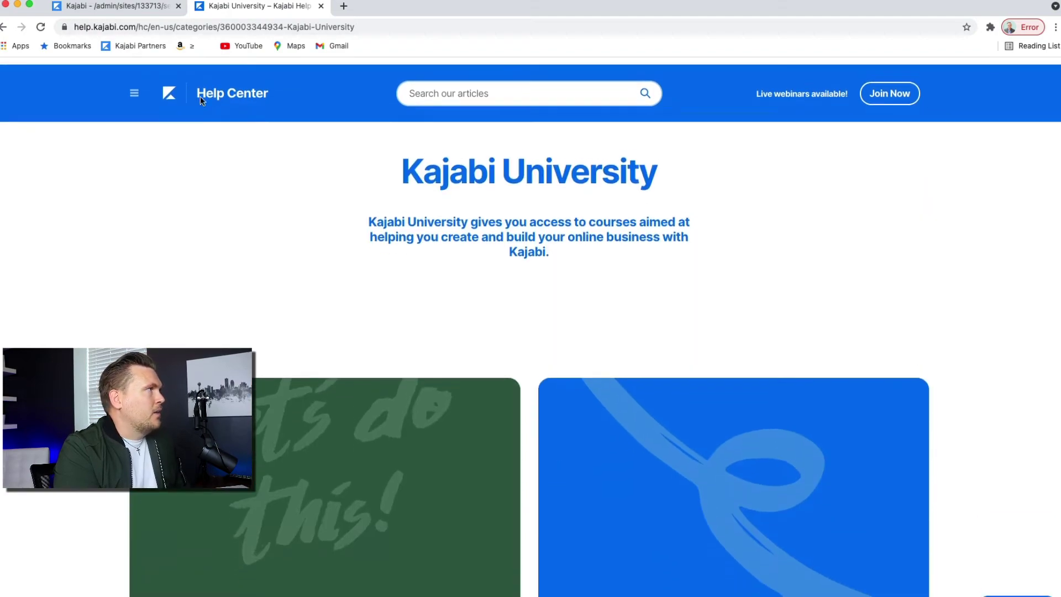
Back in the admin tab, open and close the live support chat, then dismiss the help window
{"action": "left_click", "coordinate": [110, 5]}
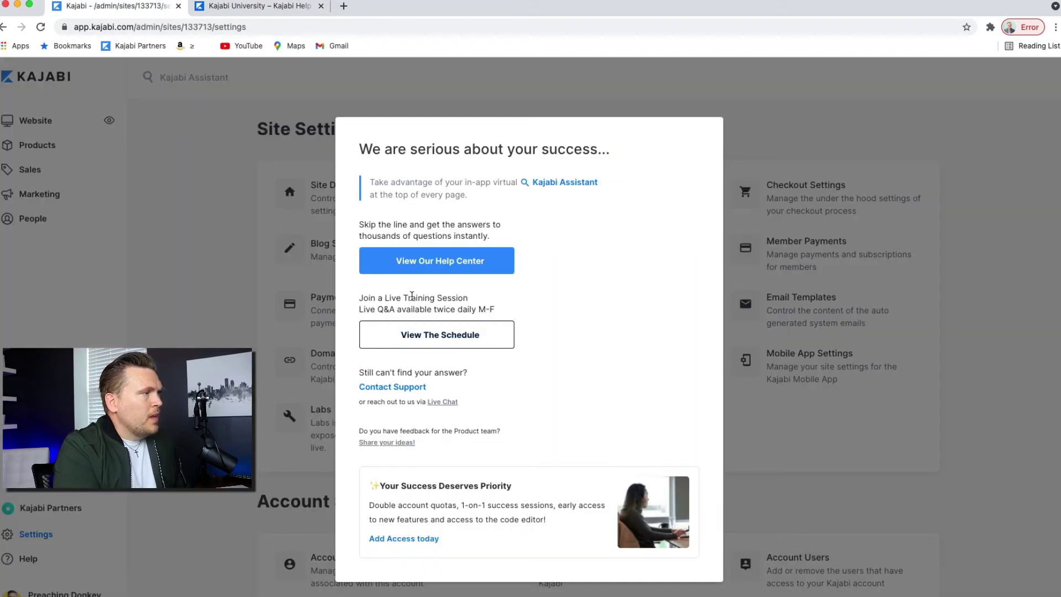
{"action": "left_click", "coordinate": [441, 403]}
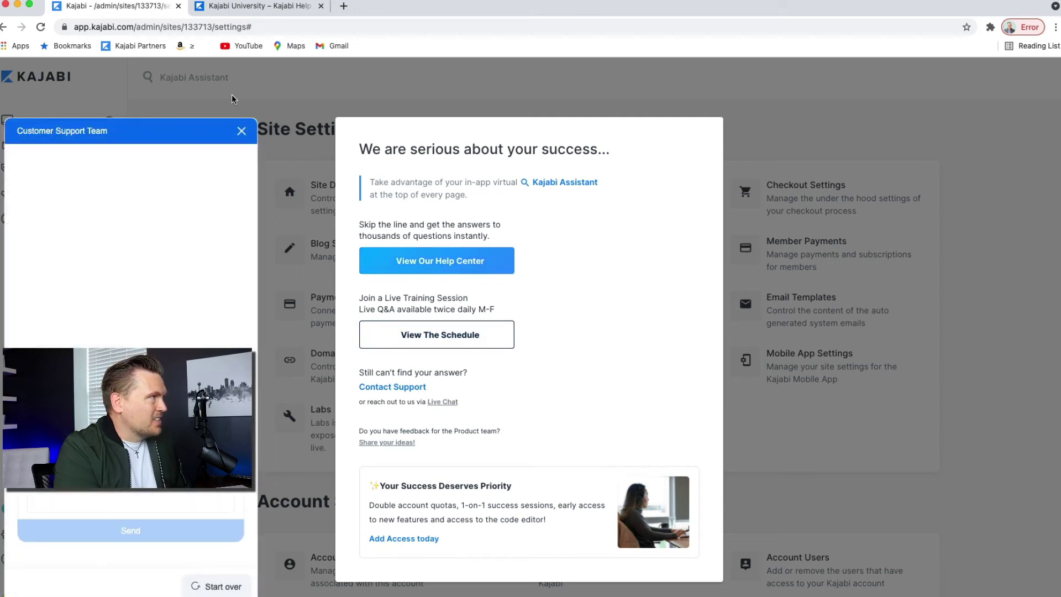
{"action": "left_click", "coordinate": [241, 131]}
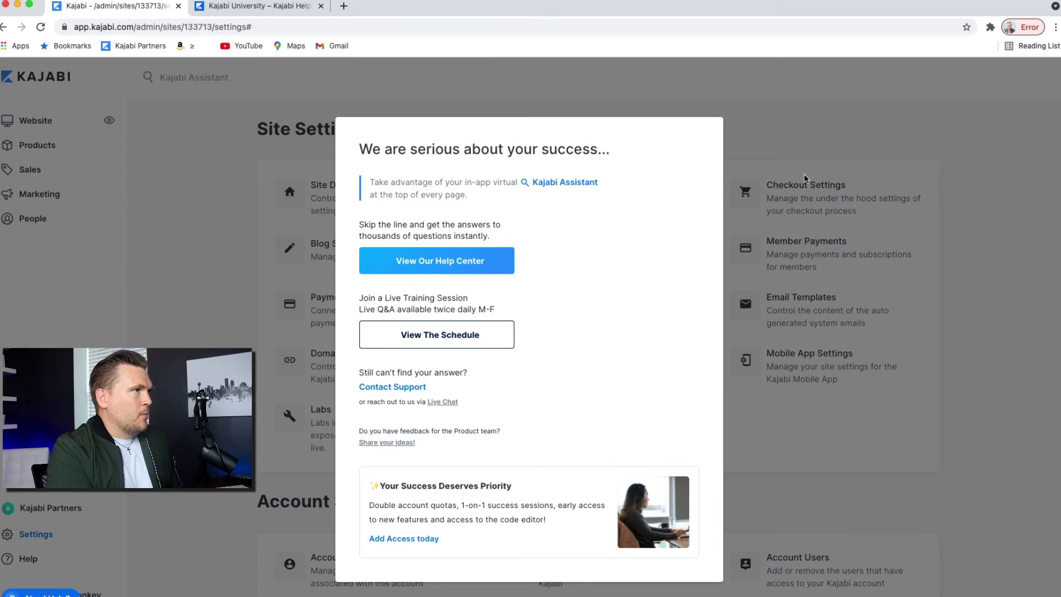
{"action": "left_click", "coordinate": [784, 136]}
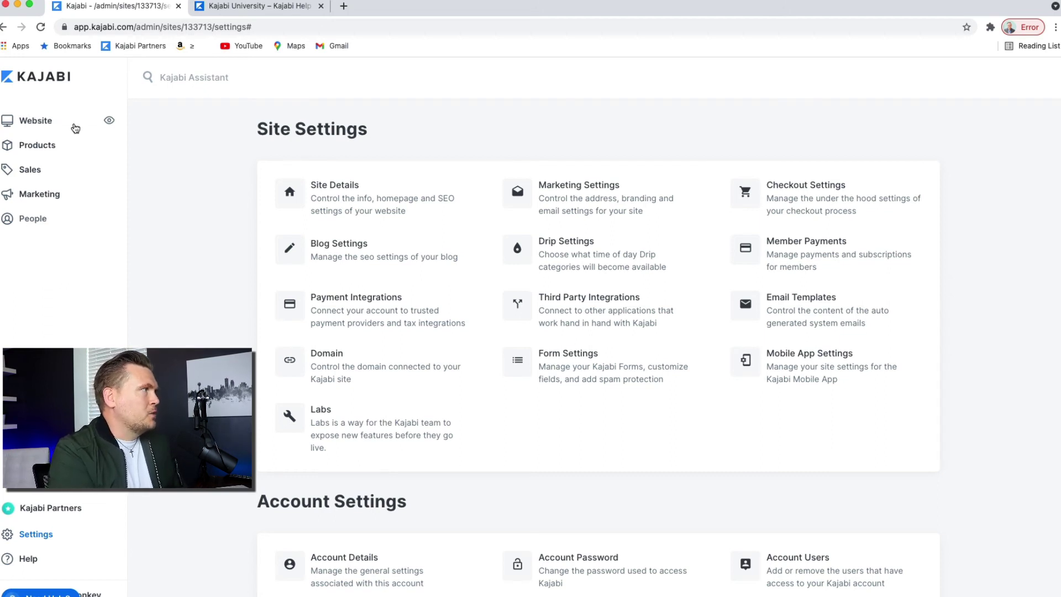
Head back toward the main Kajabi admin dashboard from Site Settings
{"action": "left_click", "coordinate": [99, 220]}
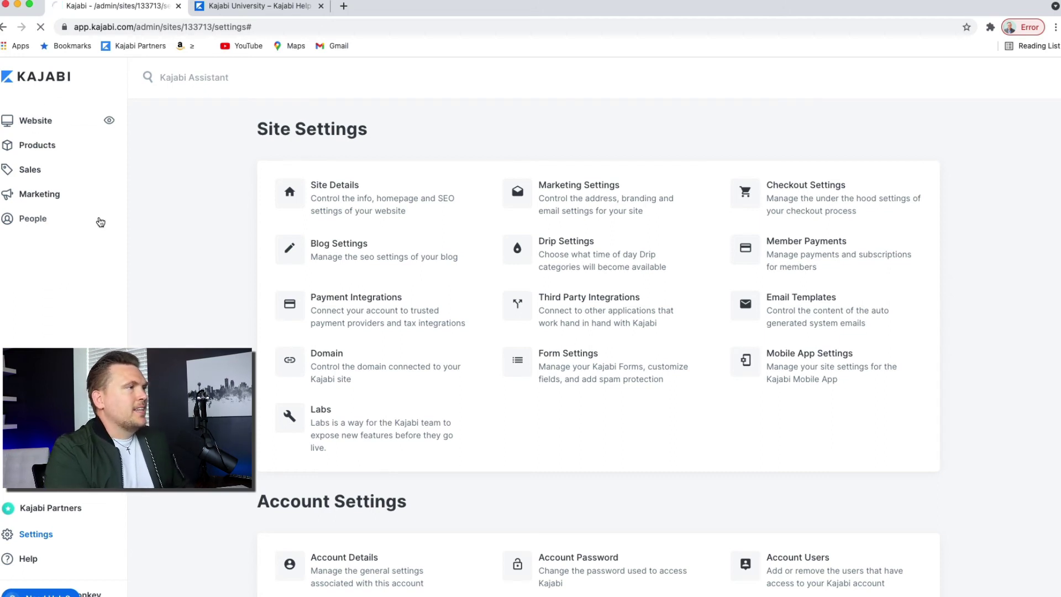